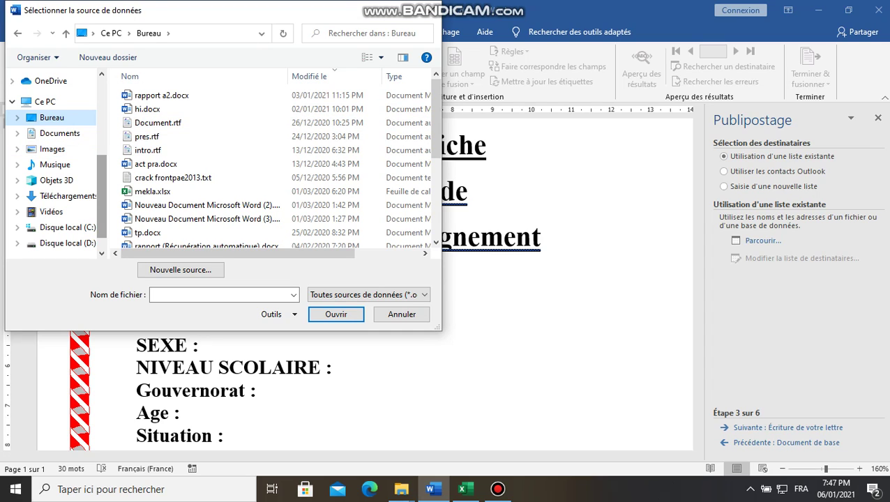
# - Open exercice2.xlsx from the "cours avec video" folder as the existing recipient list for the mail merge
pyautogui.scroll(-4, 300, 108)
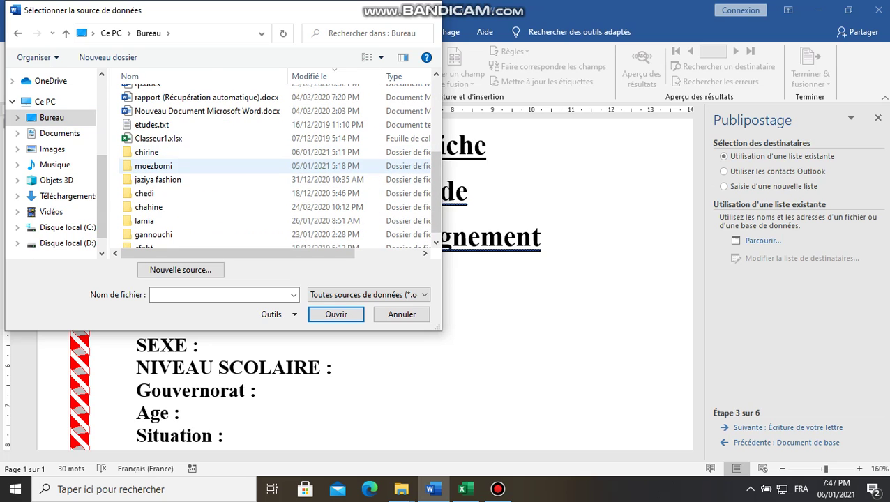
pyautogui.doubleClick(153, 165)
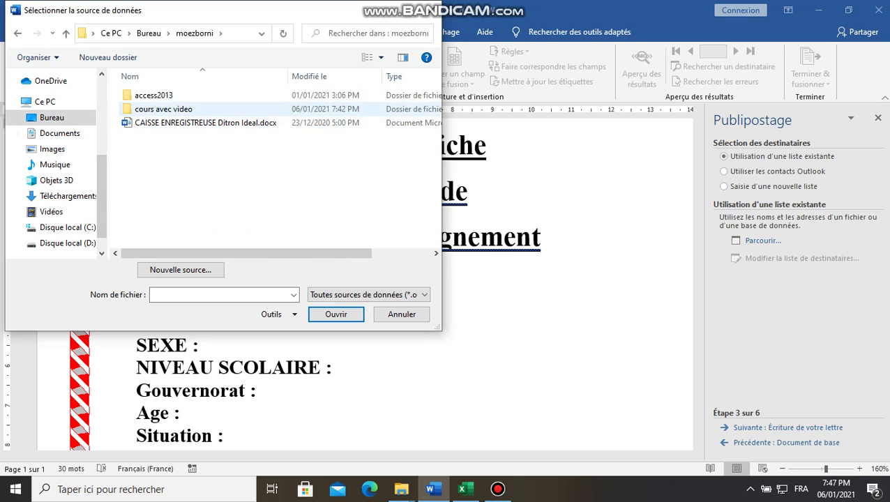
pyautogui.doubleClick(163, 109)
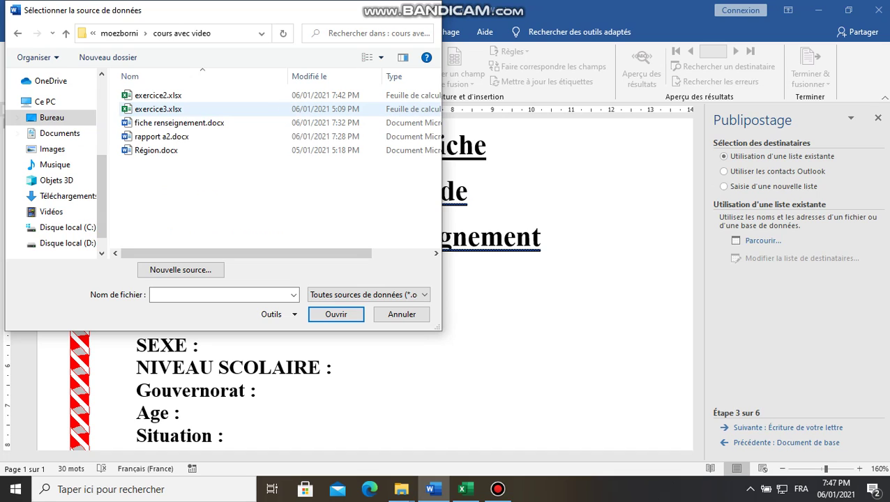
pyautogui.click(159, 96)
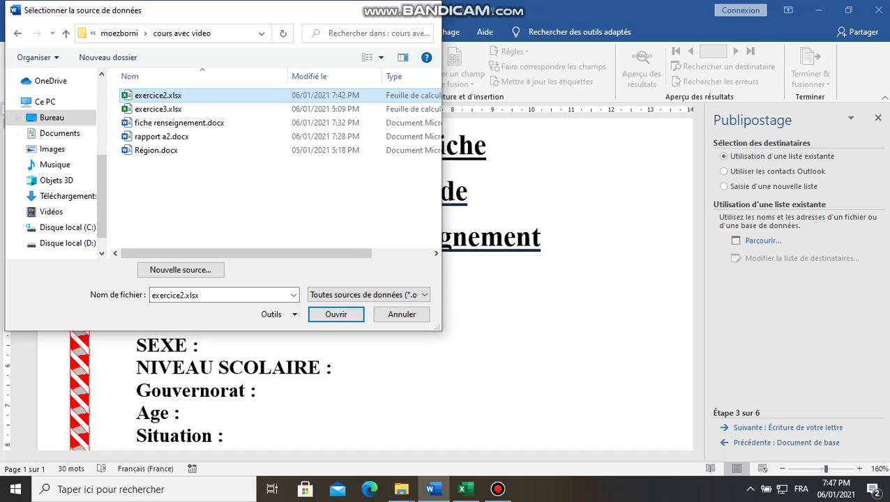
pyautogui.click(171, 95)
pyautogui.click(226, 96)
pyautogui.click(335, 315)
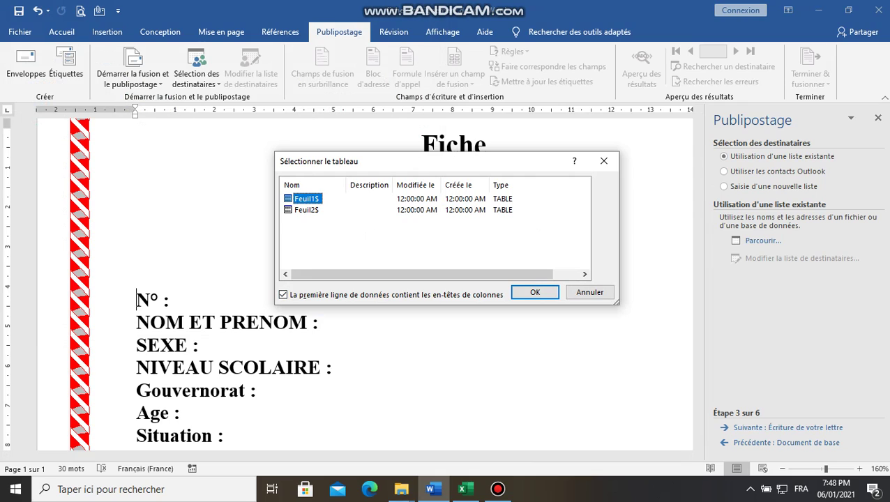
# - Choose the Feuil2$ table of the workbook, with first-row column headers, and accept all its recipients
pyautogui.click(306, 210)
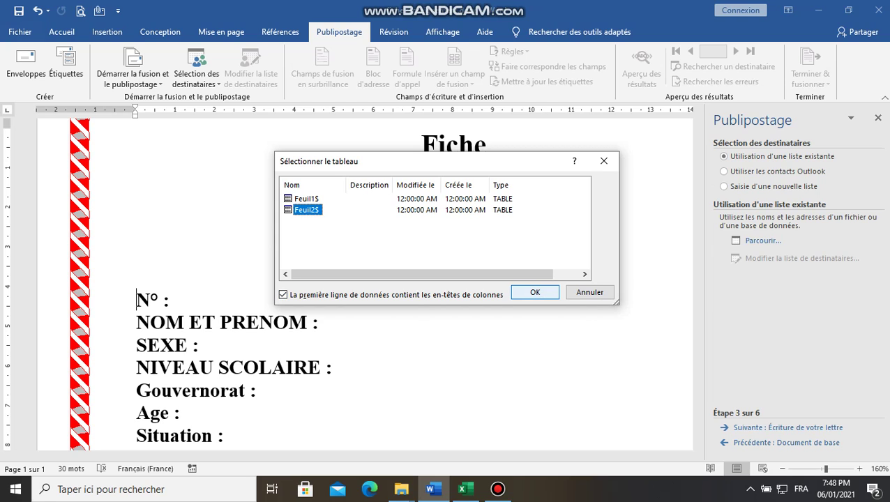
pyautogui.click(535, 292)
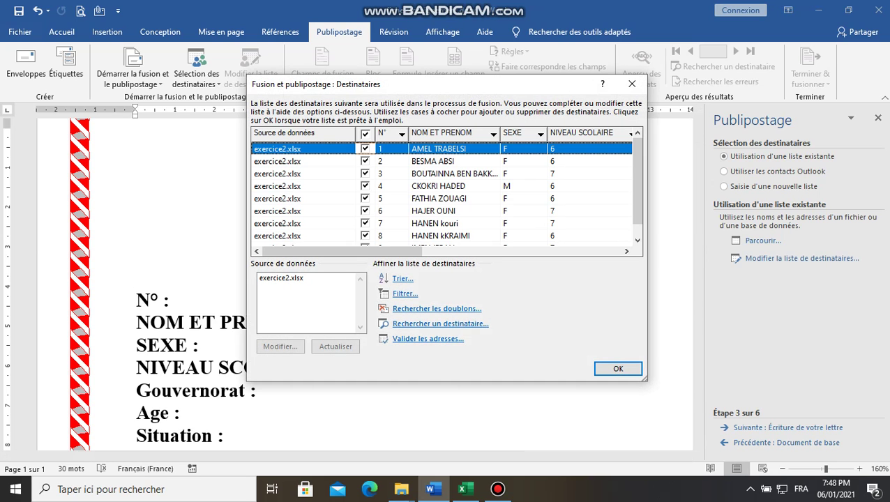
pyautogui.moveTo(637, 183)
pyautogui.mouseDown()
pyautogui.moveTo(637, 194)
pyautogui.moveTo(637, 183)
pyautogui.mouseUp()
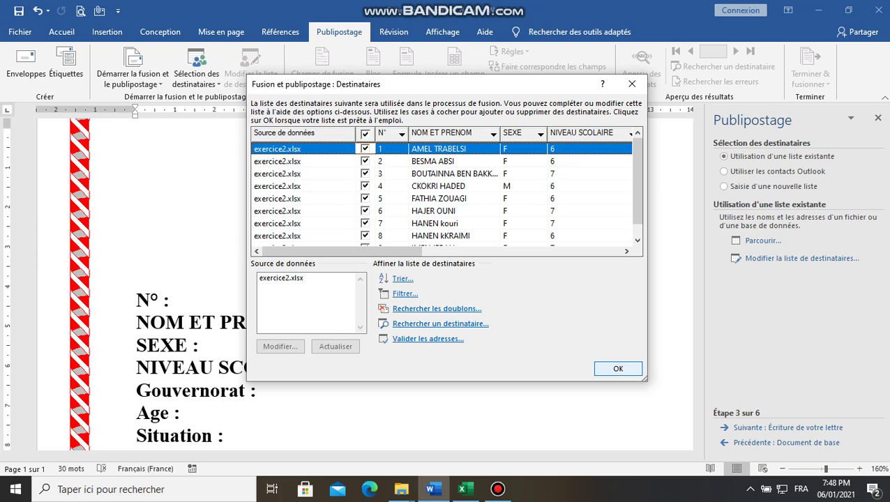
pyautogui.click(618, 368)
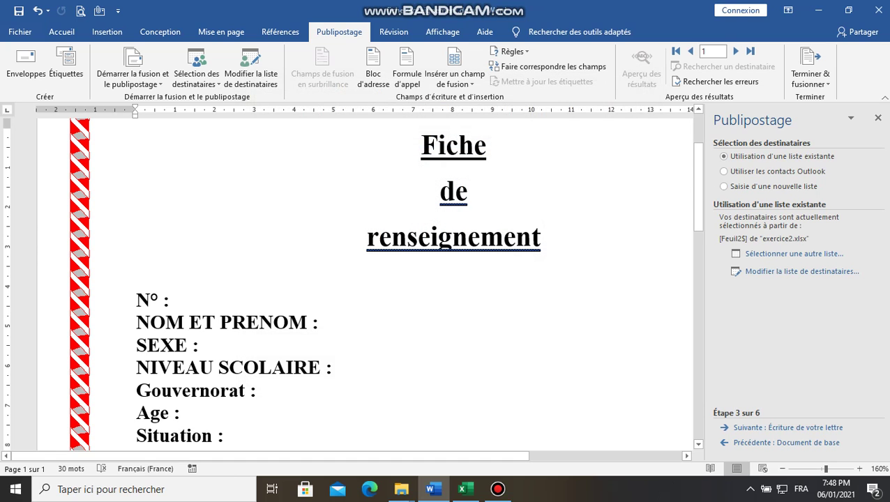
# - Advance the mail merge to the letter-writing stage and insert the N° merge field after the "N° :" label
pyautogui.click(743, 428)
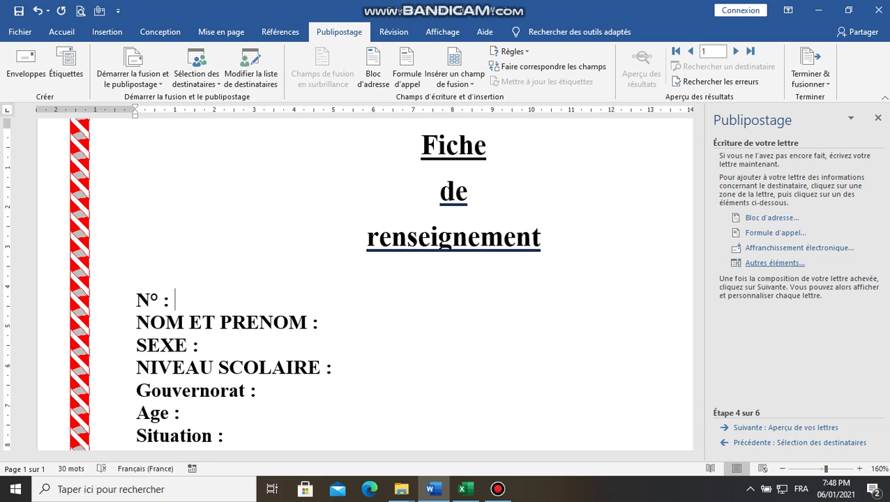
pyautogui.click(775, 263)
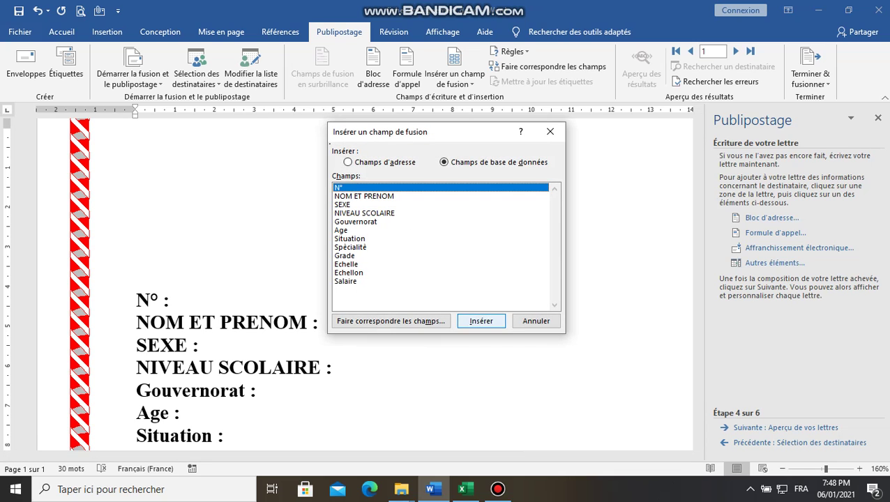
pyautogui.press('Return')
pyautogui.press('Escape')
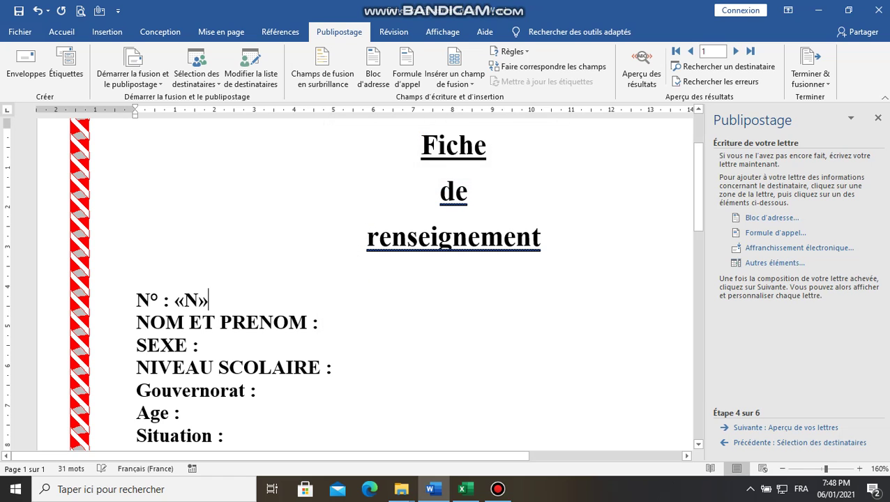
# - Insert the NOM ET PRENOM merge field after the "NOM ET PRENOM :" label
pyautogui.click(320, 322)
pyautogui.click(775, 263)
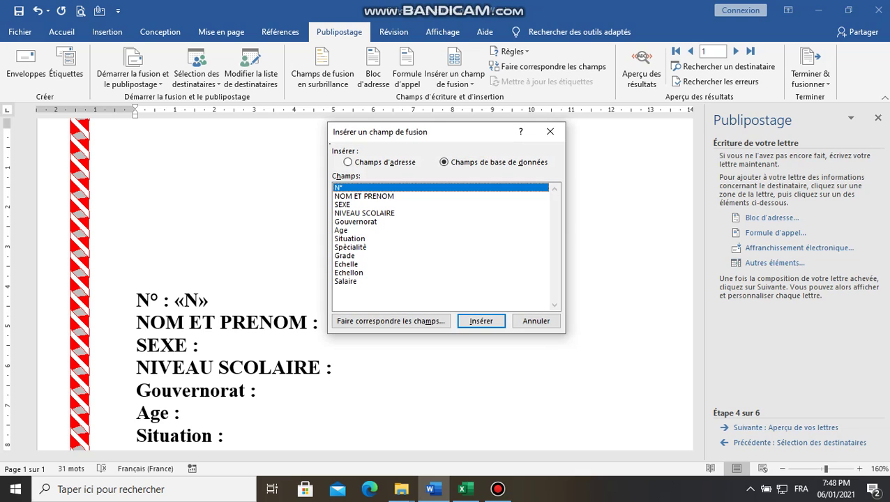
pyautogui.click(364, 196)
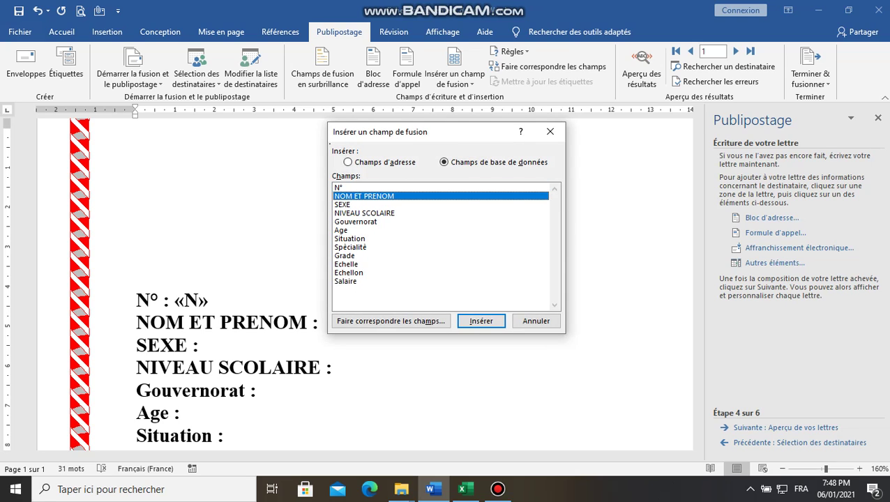
pyautogui.click(481, 321)
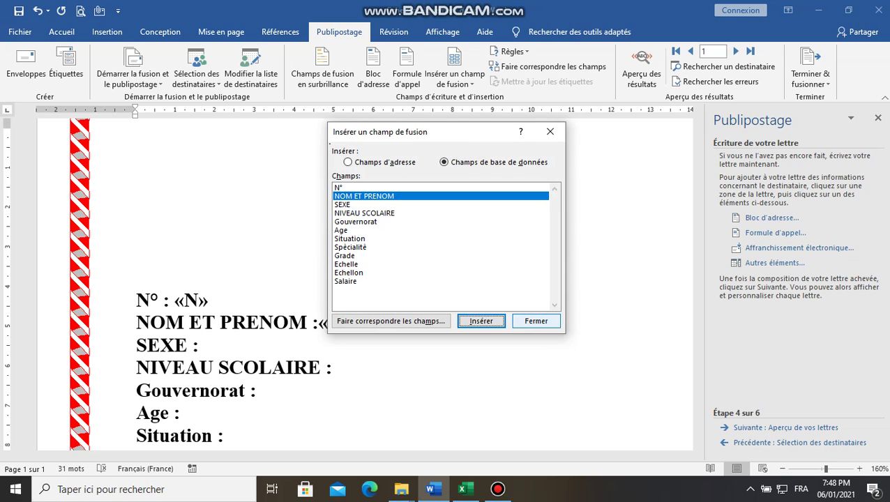
pyautogui.click(536, 321)
# - Insert the SEXE merge field after the "SEXE :" label
pyautogui.click(200, 346)
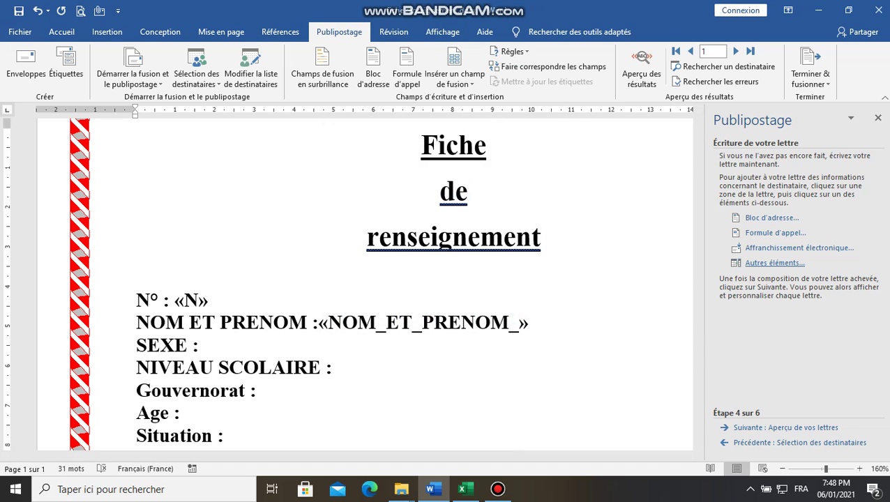
pyautogui.click(775, 263)
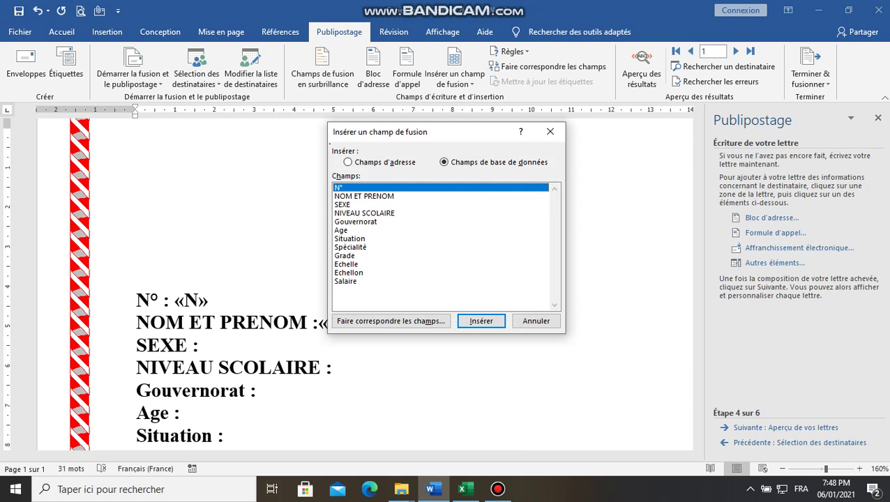
pyautogui.click(343, 204)
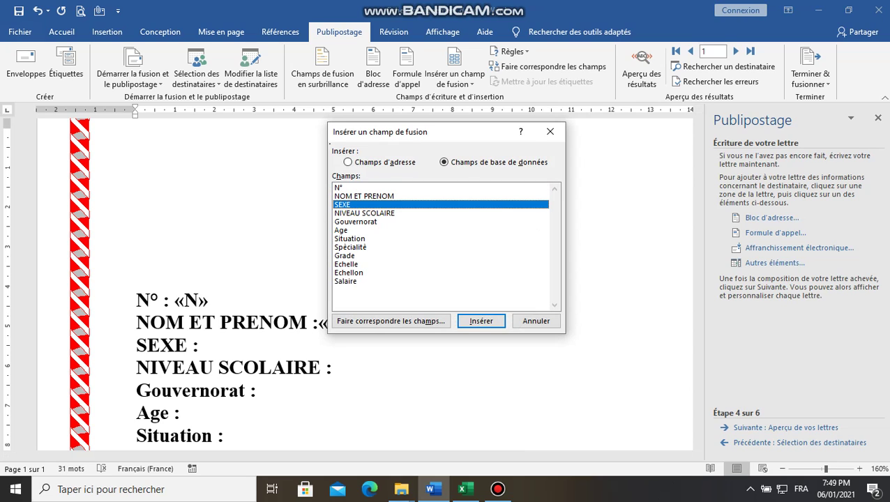
pyautogui.click(481, 321)
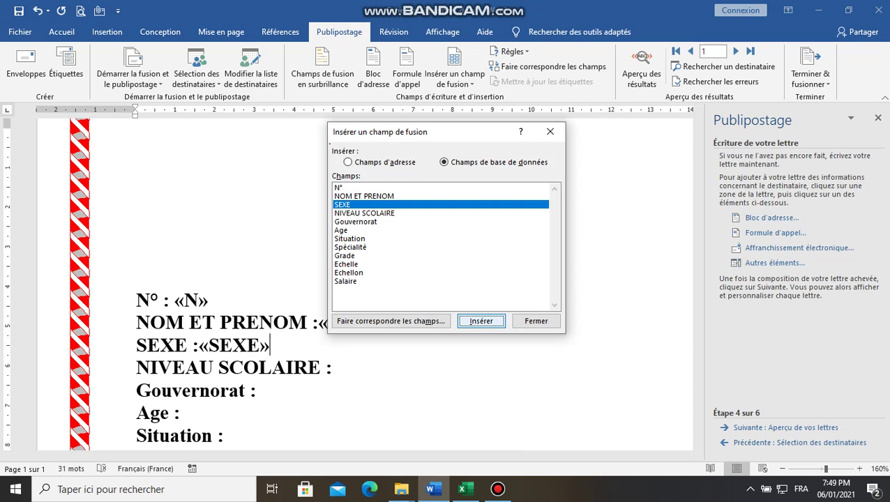
pyautogui.click(536, 322)
# - Insert the NIVEAU SCOLAIRE merge field after the "NIVEAU SCOLAIRE :" label
pyautogui.click(332, 367)
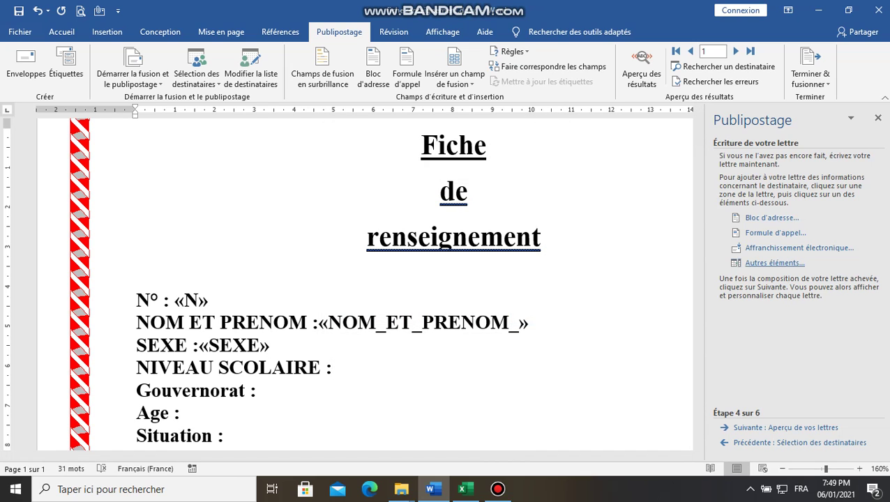
pyautogui.click(774, 263)
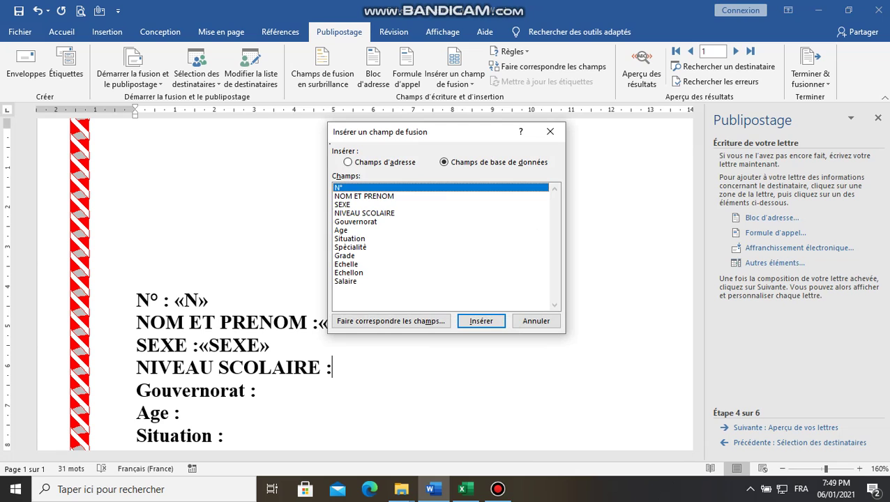
pyautogui.click(364, 212)
pyautogui.click(481, 321)
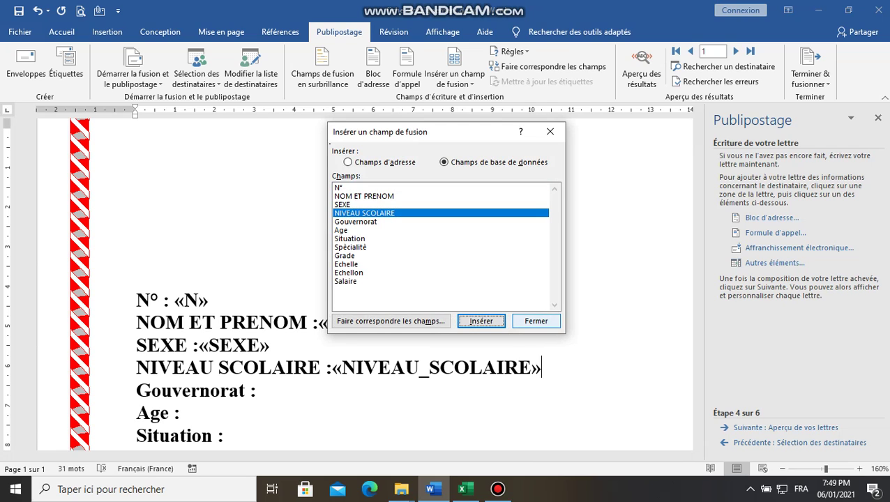
pyautogui.click(536, 321)
# - Insert the Gouvernorat merge field after the "Gouvernorat :" label
pyautogui.click(180, 412)
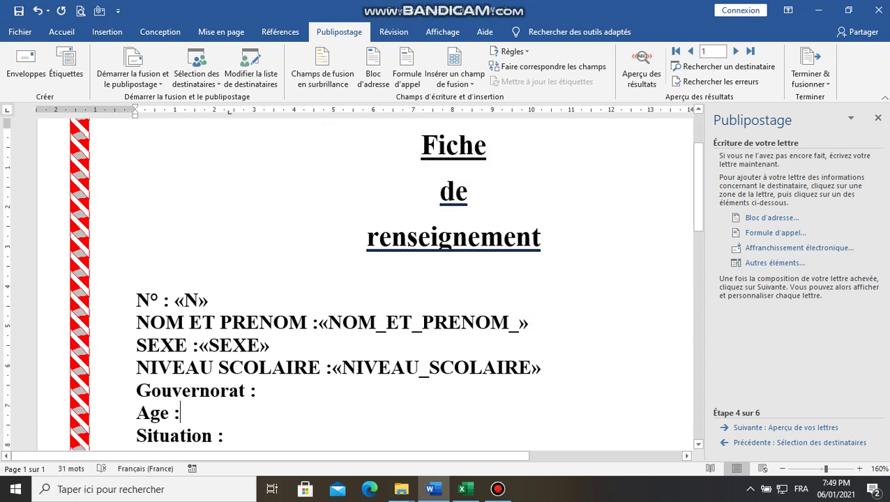
pyautogui.click(256, 391)
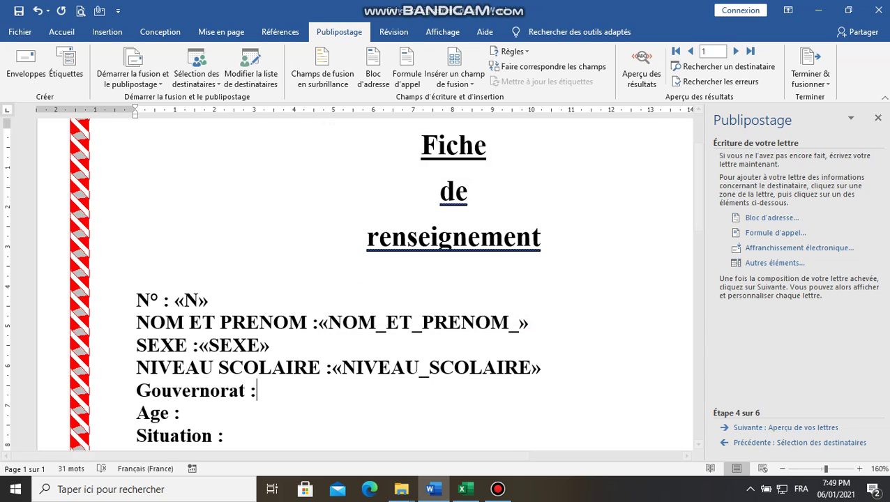
pyautogui.click(774, 263)
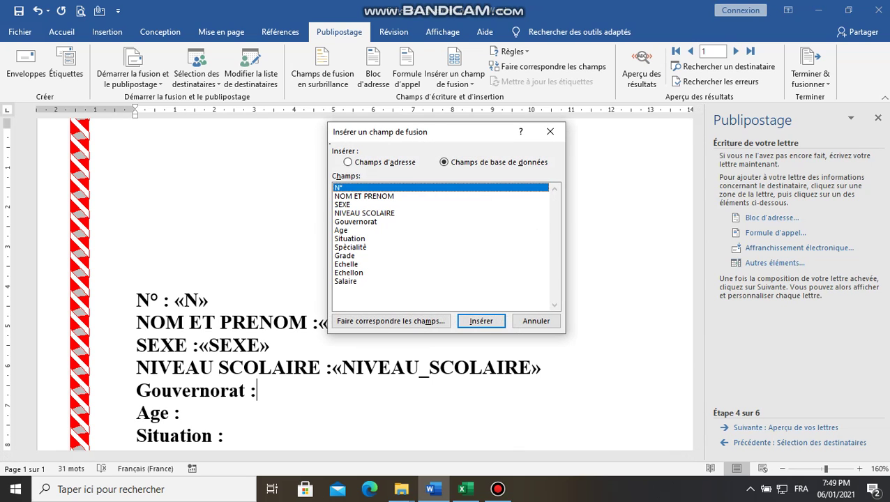
pyautogui.click(356, 221)
pyautogui.click(481, 321)
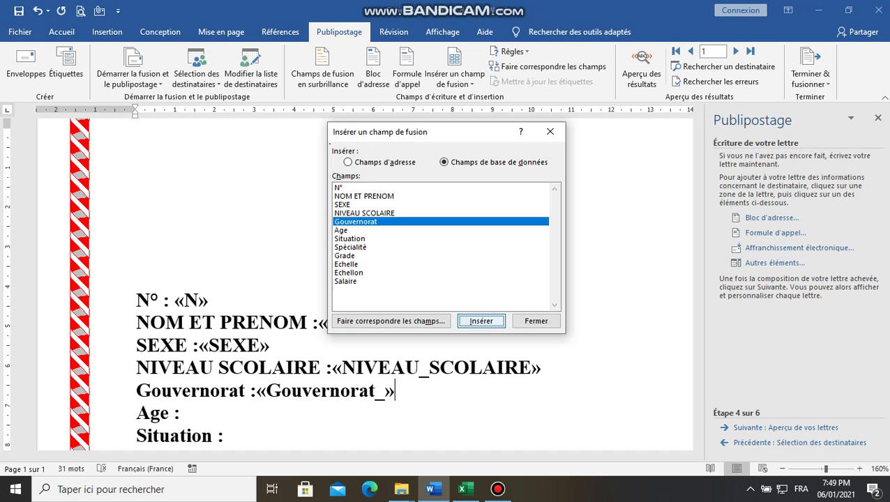
pyautogui.click(537, 321)
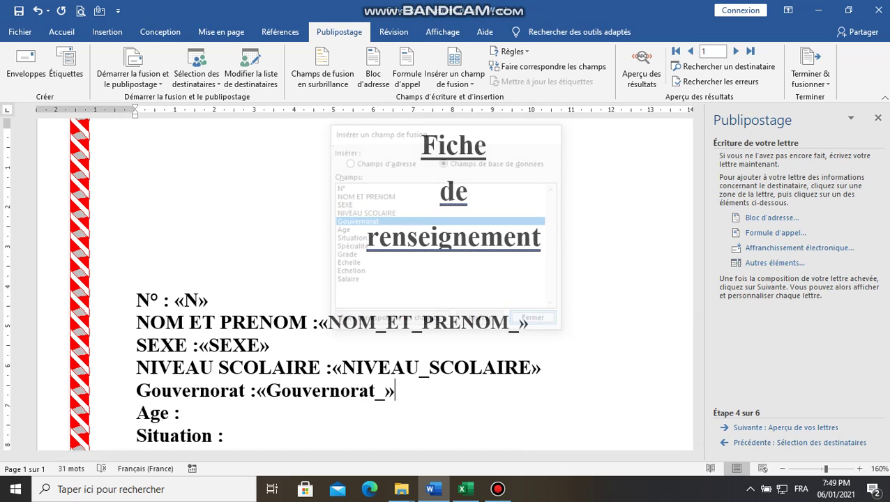
# - Insert the Age merge field after the "Age :" label
pyautogui.click(181, 413)
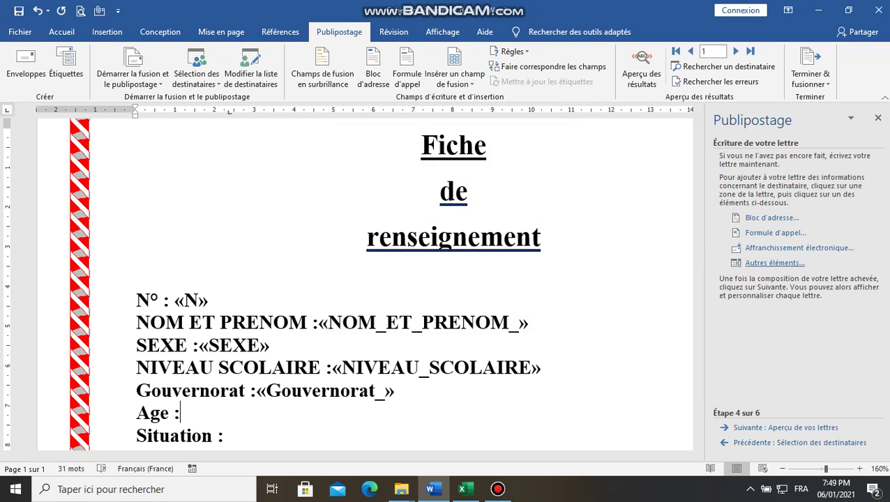
pyautogui.click(774, 263)
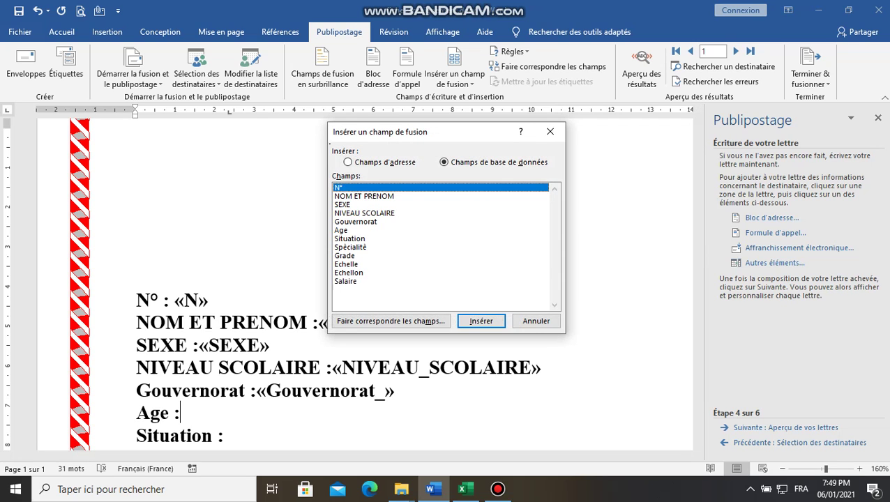
pyautogui.click(341, 230)
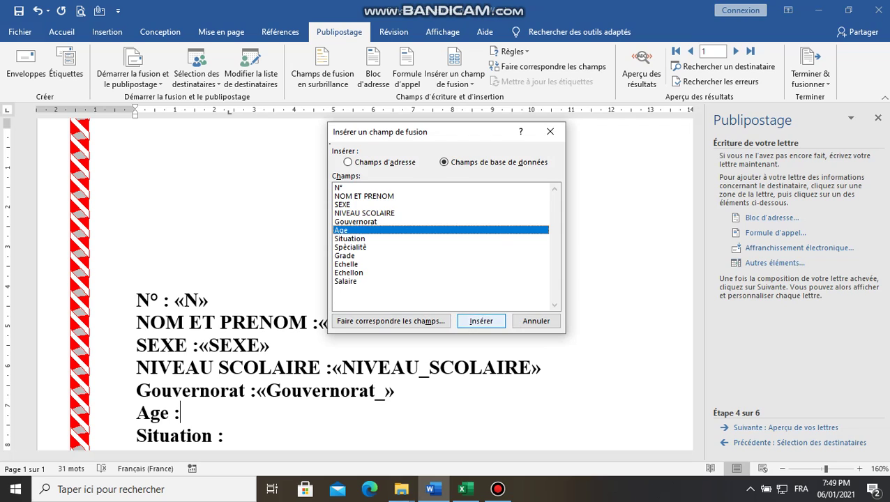
pyautogui.click(481, 321)
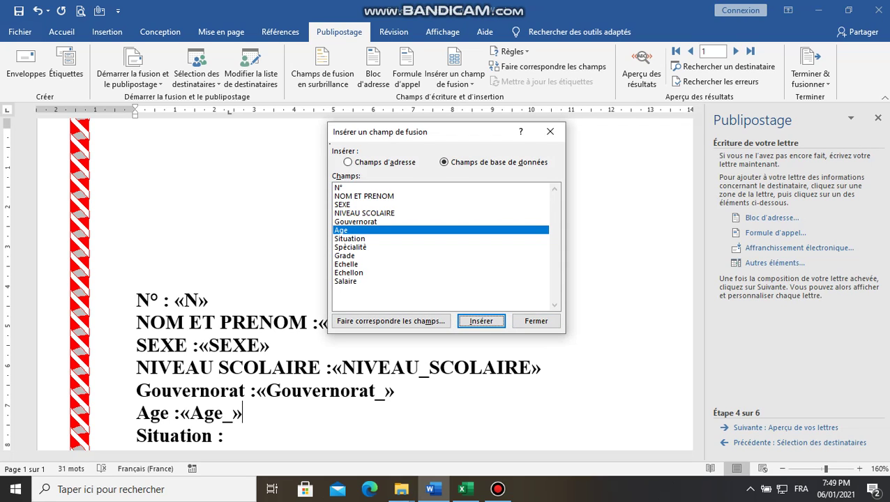
pyautogui.click(536, 321)
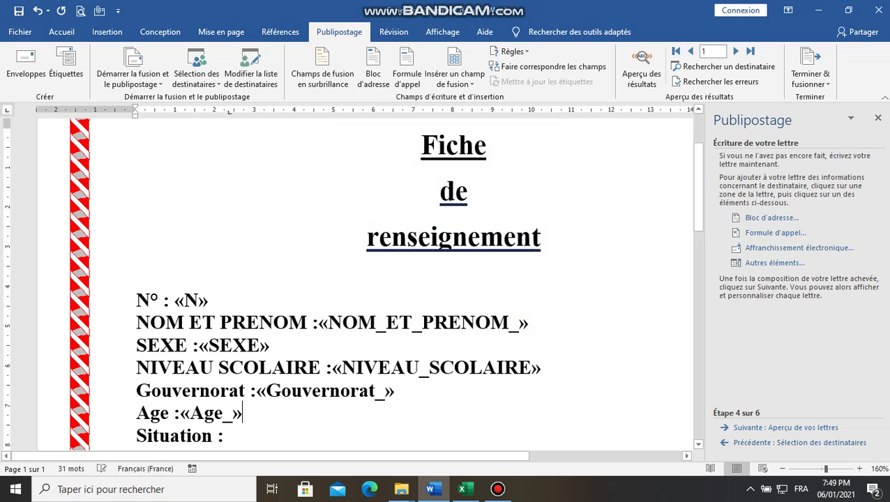
pyautogui.scroll(2, 363, 279)
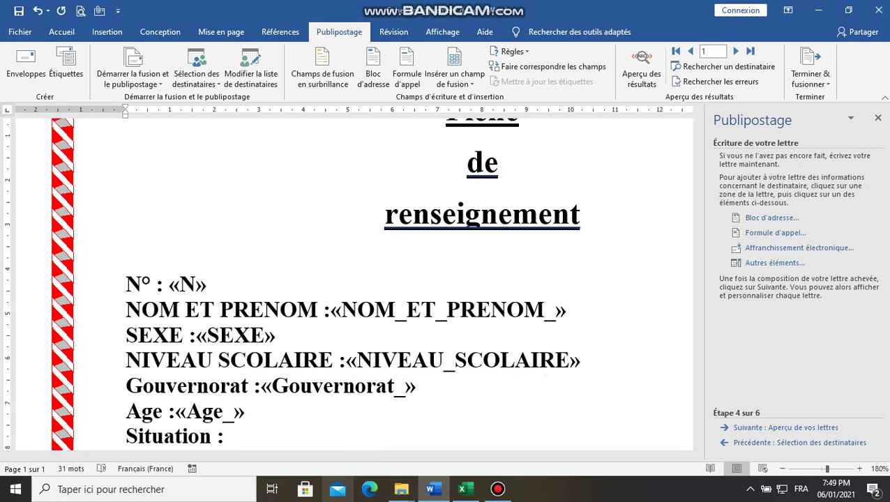
pyautogui.click(338, 489)
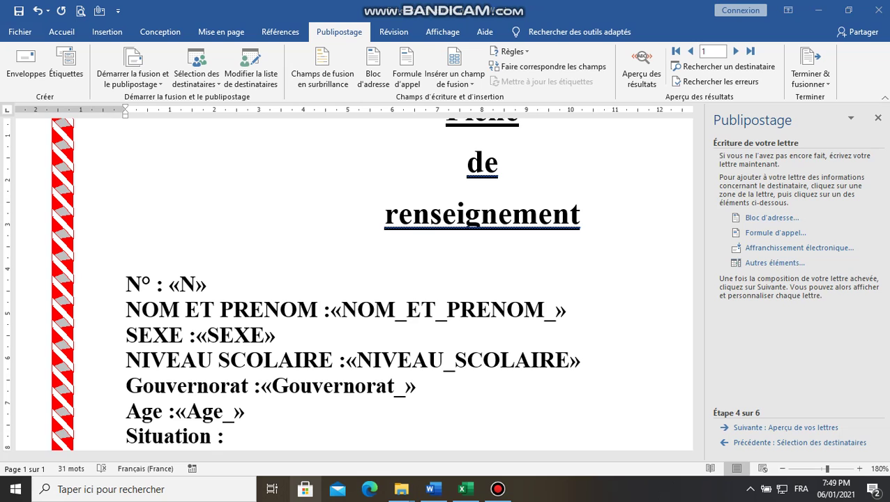
pyautogui.scroll(-3, 348, 279)
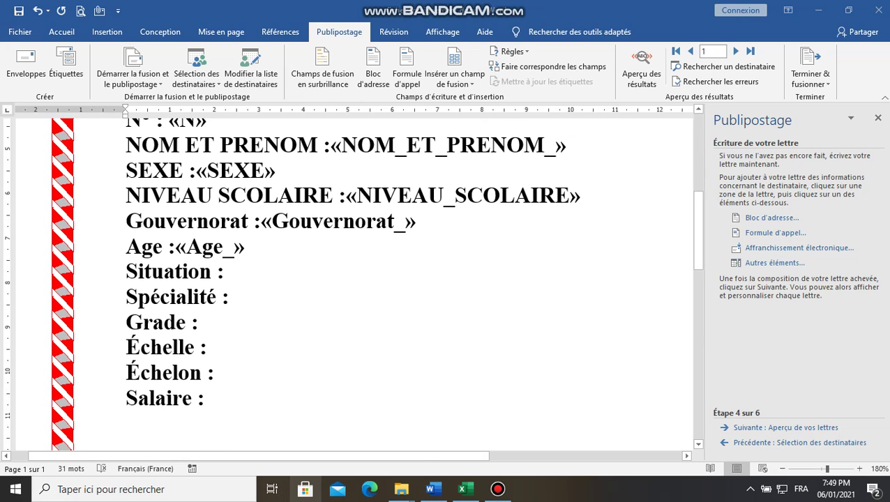
# - Insert the Situation merge field after the "Situation :" label
pyautogui.rightClick(338, 489)
pyautogui.click(224, 271)
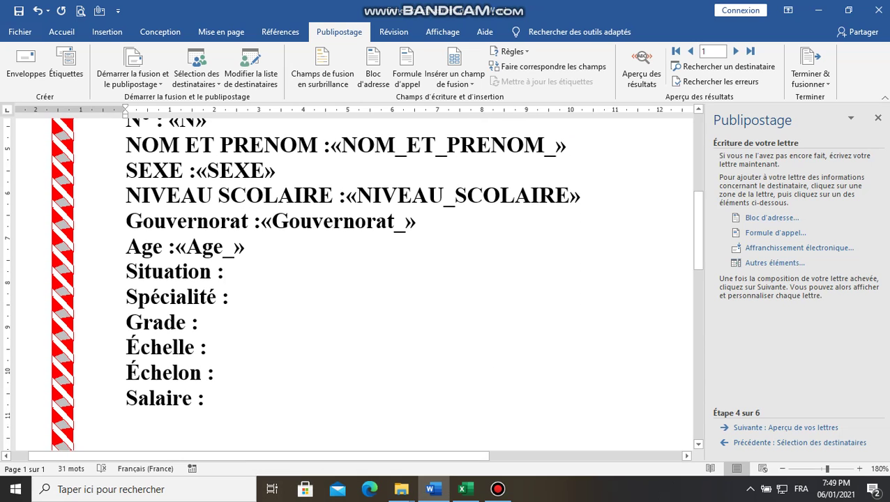
pyautogui.click(775, 263)
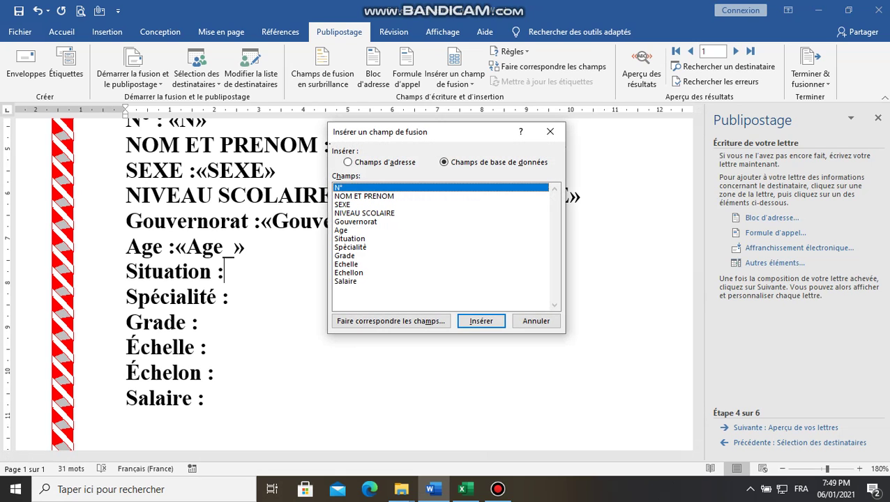
pyautogui.click(350, 238)
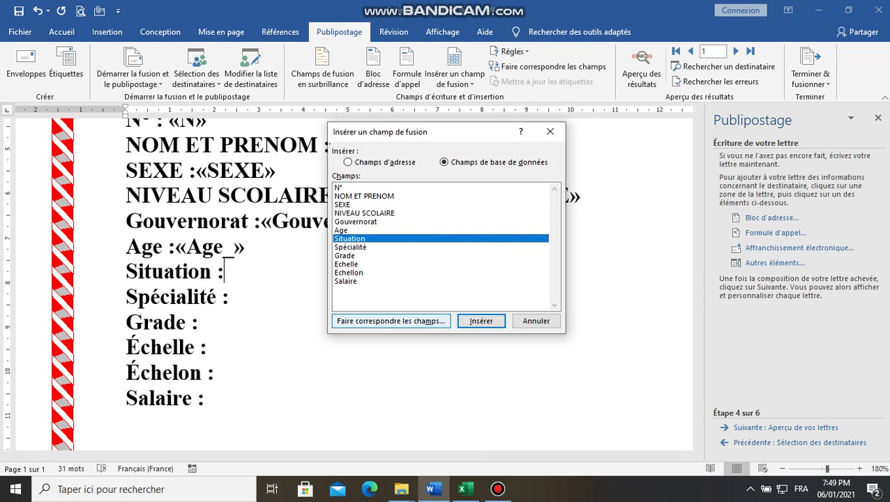
pyautogui.click(482, 321)
pyautogui.click(535, 321)
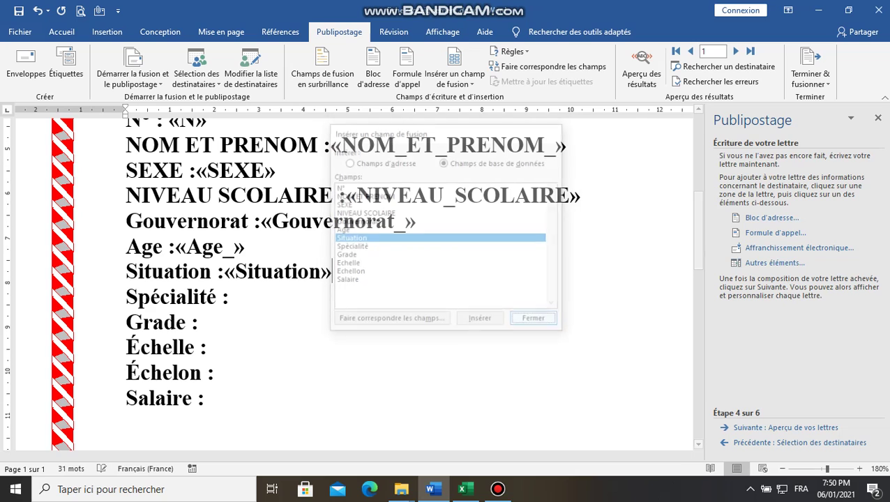
# - Insert the Spécialité merge field after the "Spécialité :" label
pyautogui.press('Down')
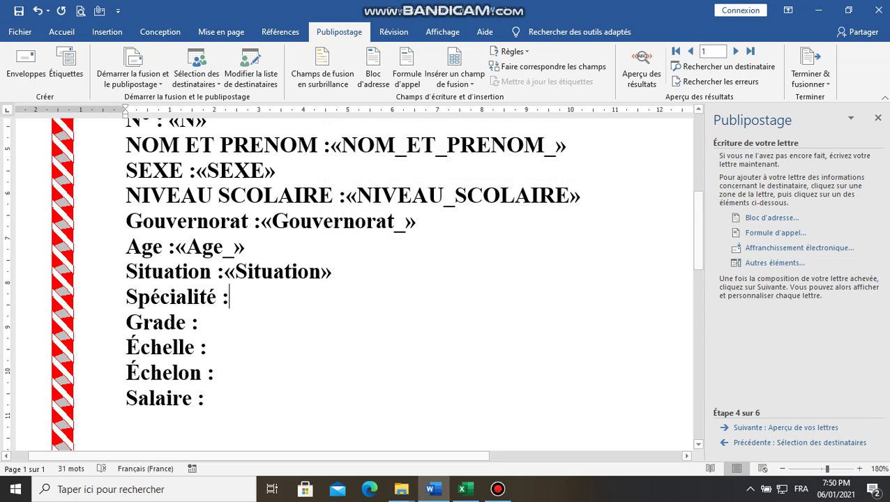
pyautogui.click(775, 263)
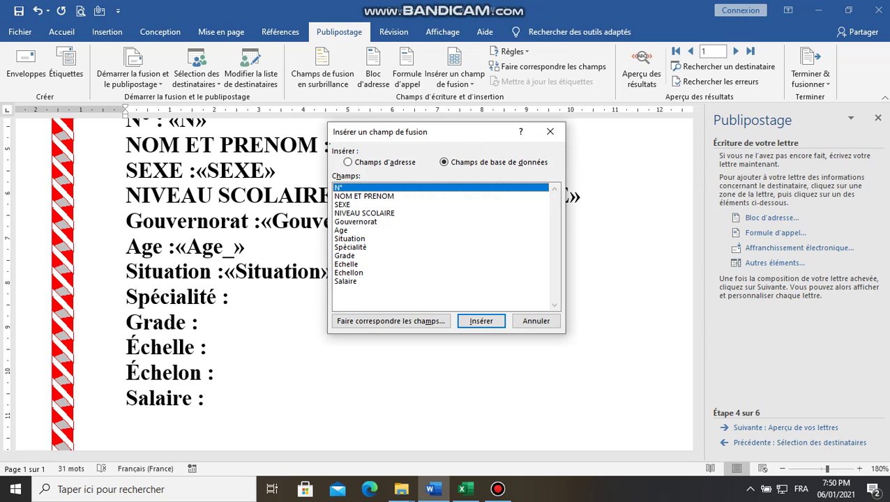
pyautogui.click(350, 247)
pyautogui.click(481, 321)
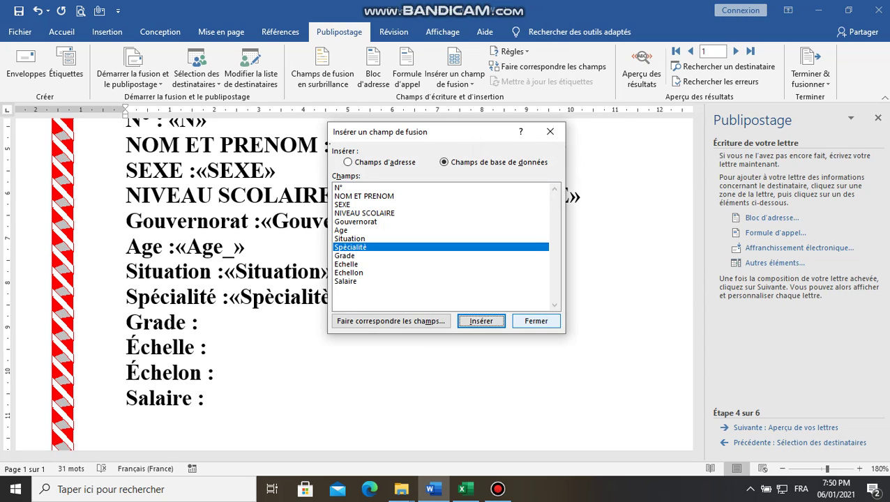
pyautogui.click(536, 321)
# - Insert the Grade merge field after the "Grade :" label
pyautogui.click(198, 322)
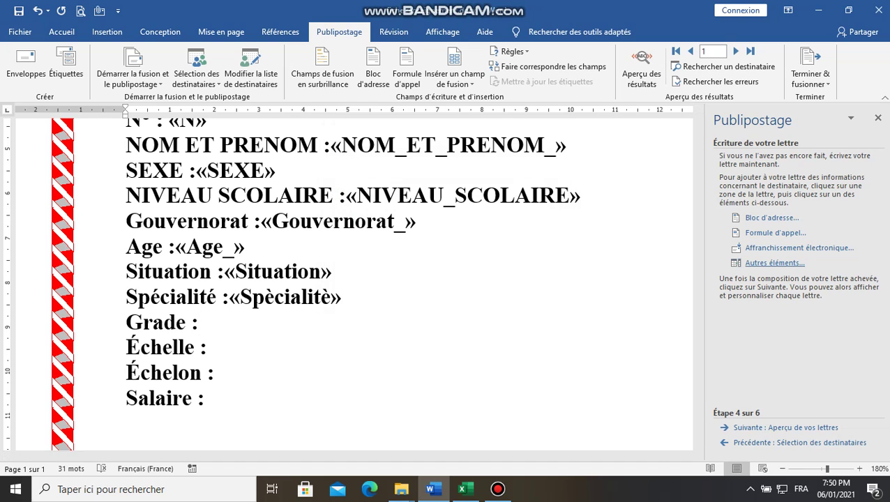
pyautogui.click(454, 63)
pyautogui.click(344, 255)
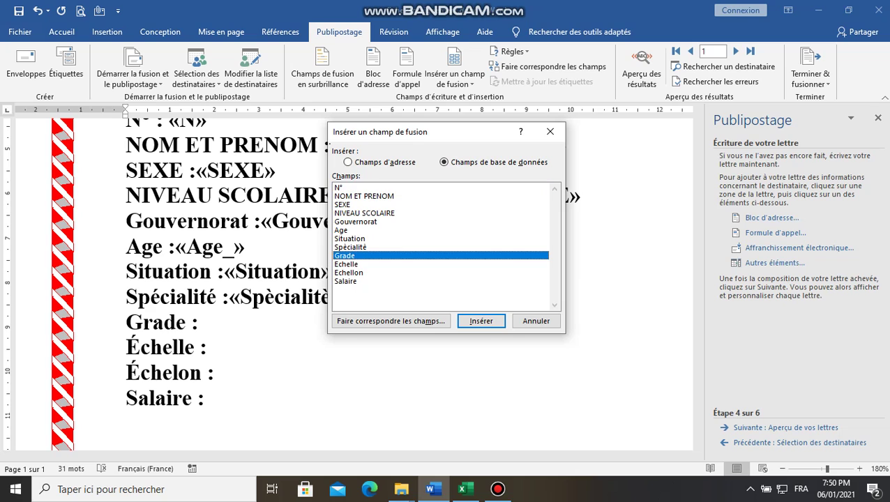
pyautogui.click(480, 321)
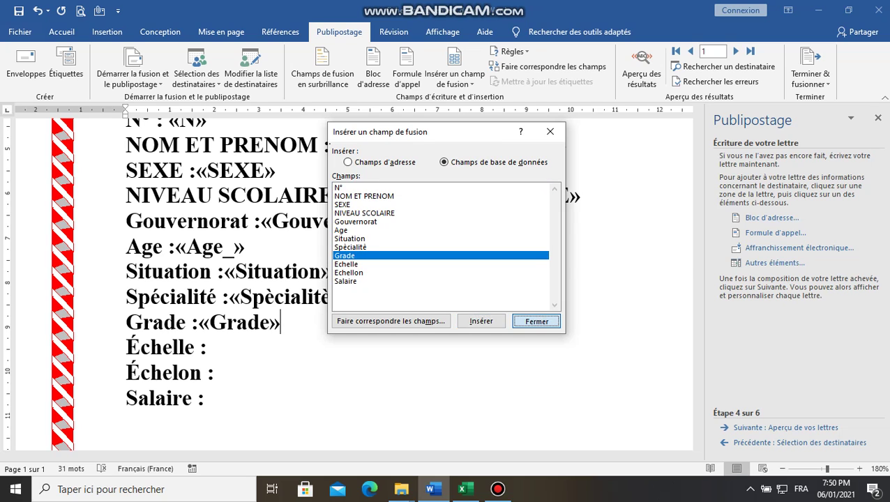
pyautogui.click(536, 321)
# - Insert the Echelle merge field after the "Échelle :" label
pyautogui.click(207, 347)
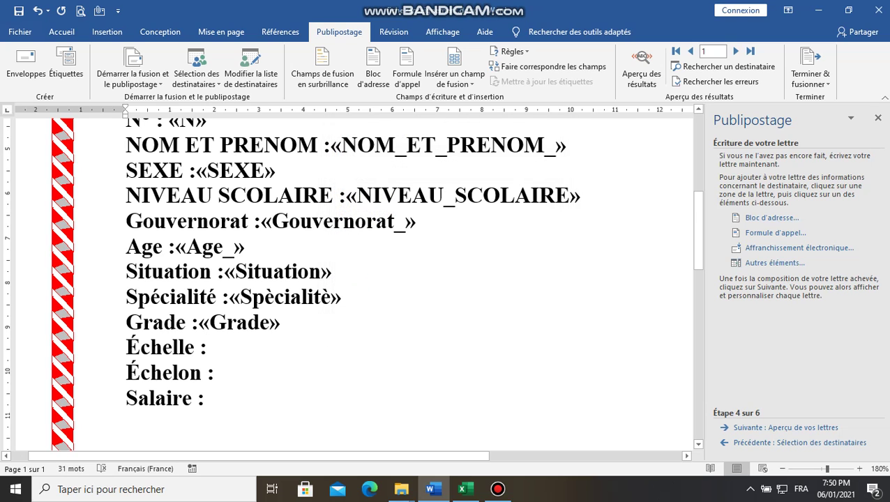
pyautogui.click(454, 61)
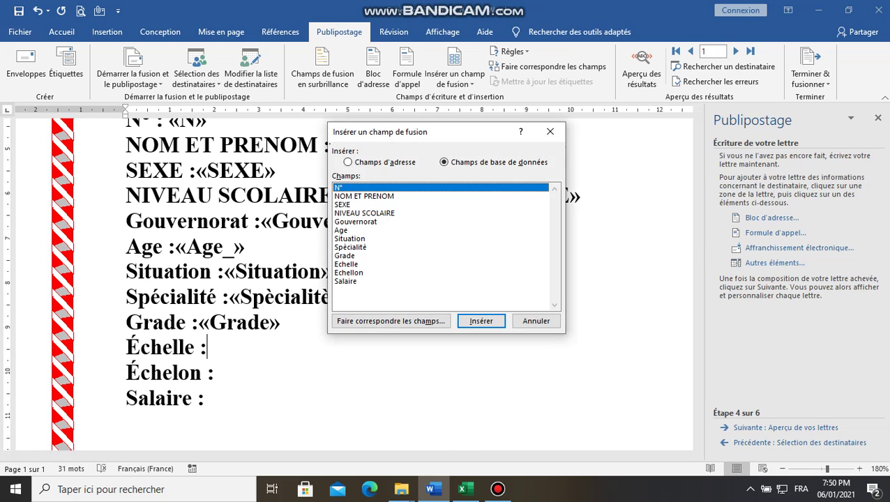
pyautogui.click(347, 264)
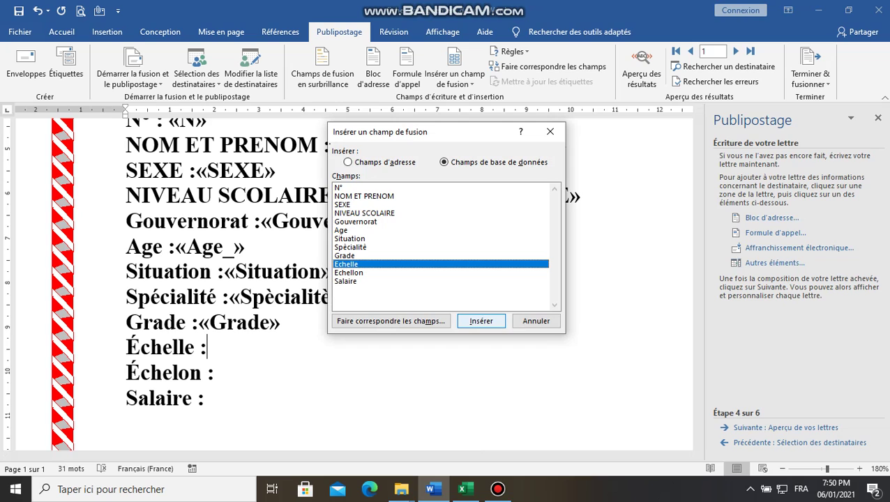
pyautogui.click(480, 321)
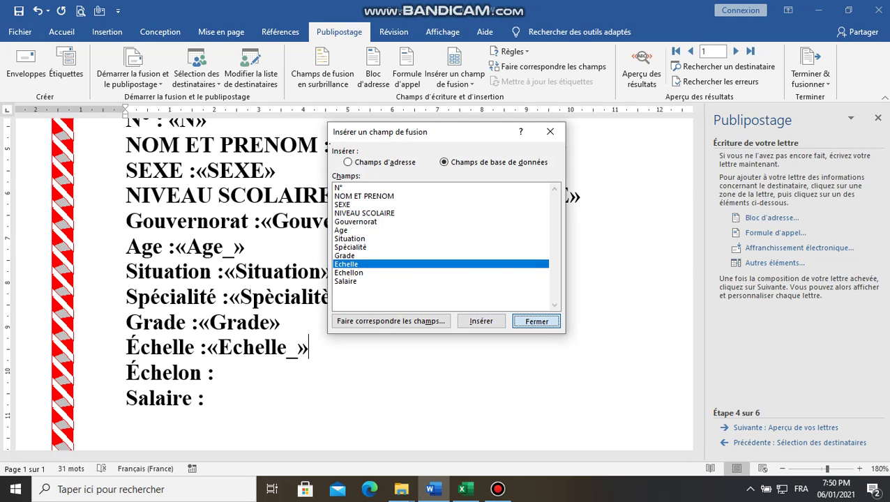
pyautogui.click(549, 131)
# - Insert the Echellon merge field after the "Échelon :" label
pyautogui.click(213, 372)
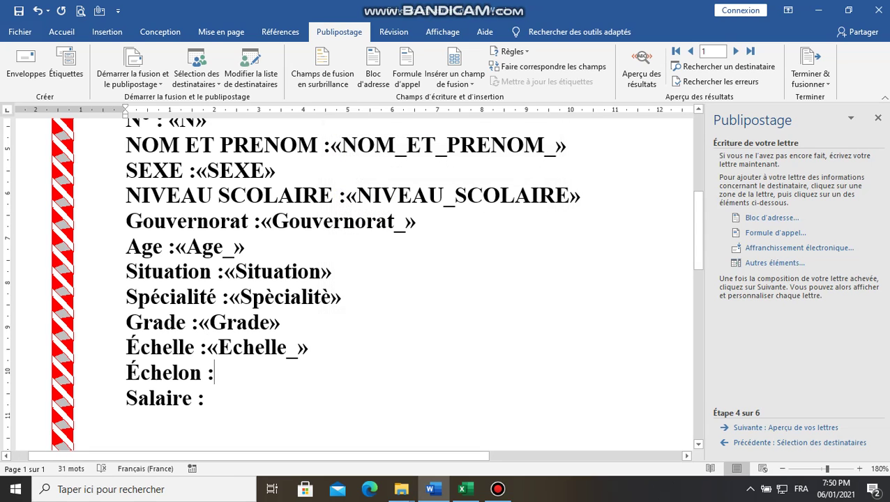
pyautogui.click(775, 263)
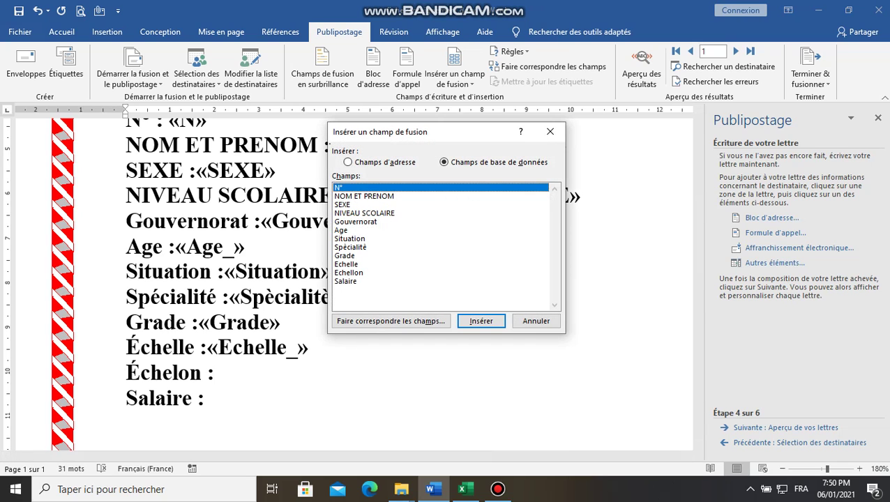
pyautogui.click(348, 273)
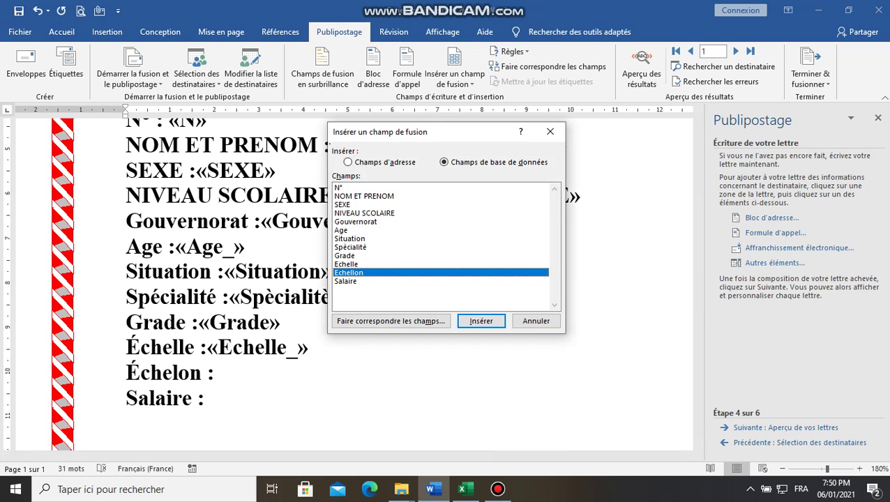
pyautogui.click(481, 321)
pyautogui.click(536, 321)
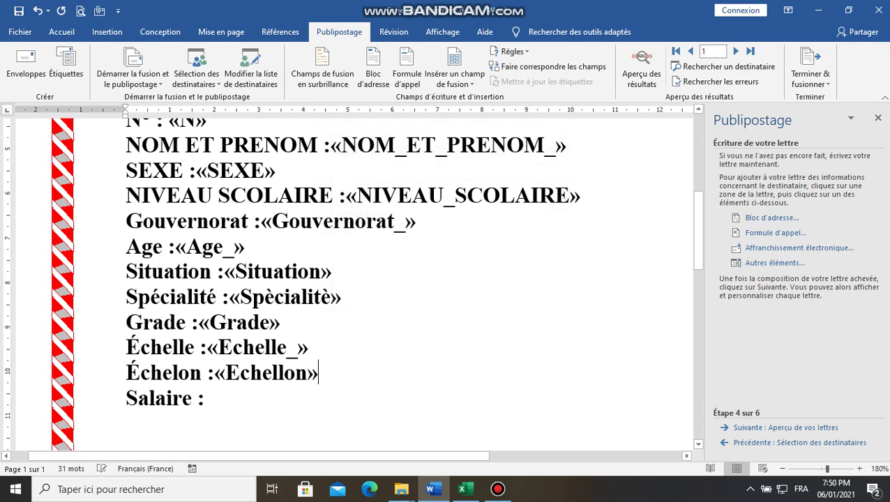
# - Insert the Salaire merge field after the "Salaire :" label and advance the mail merge to the letter preview
pyautogui.click(206, 398)
pyautogui.click(774, 263)
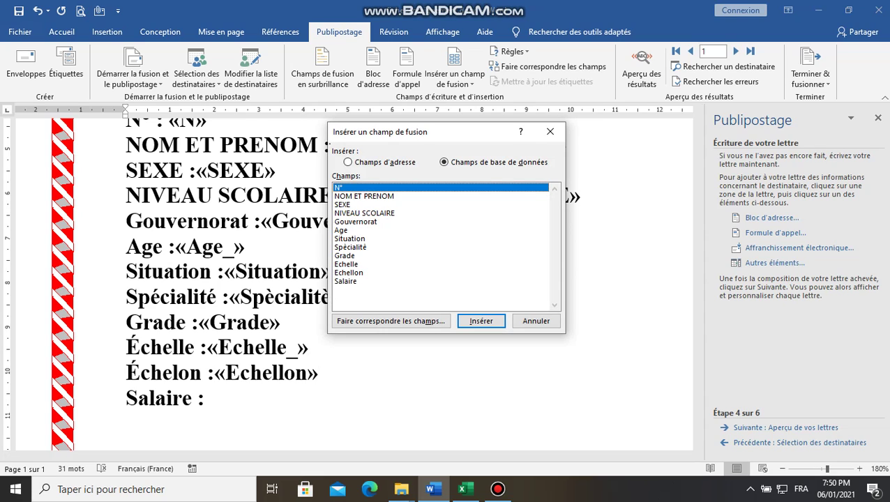
pyautogui.click(346, 281)
pyautogui.click(482, 321)
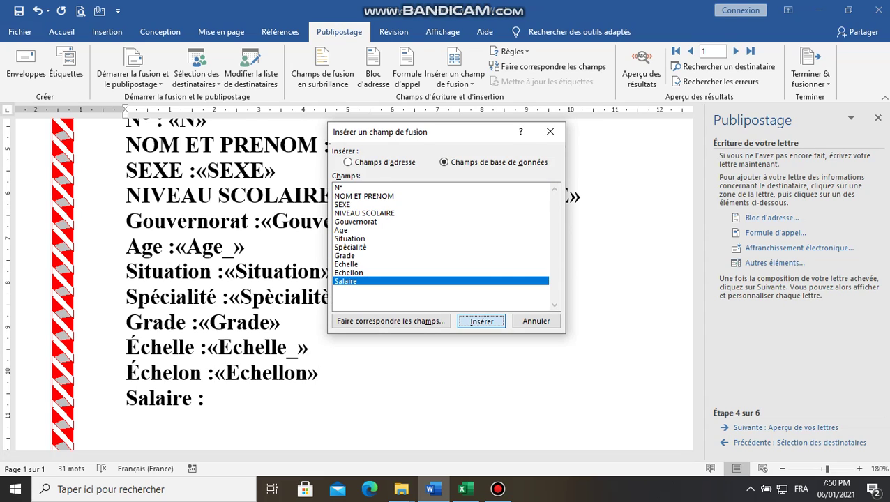
pyautogui.click(535, 321)
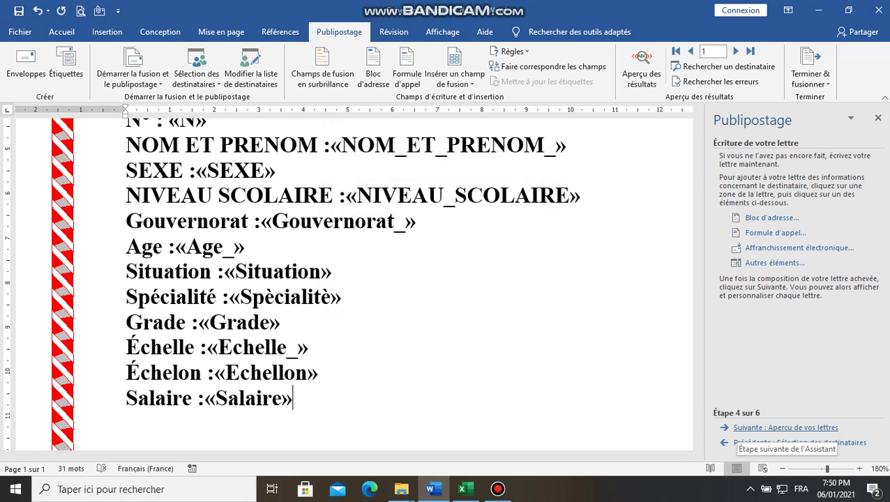
pyautogui.click(747, 428)
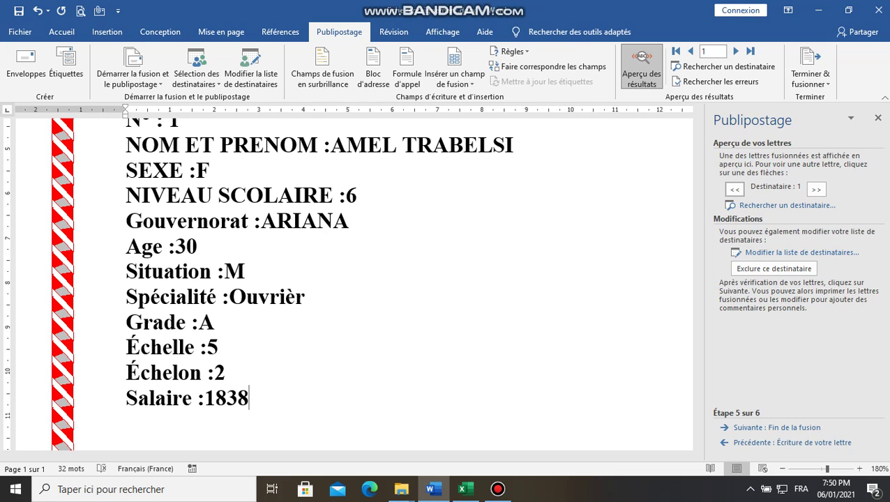
# - Exclude recipient 1 from the merge and include it again in the recipient list
pyautogui.click(774, 269)
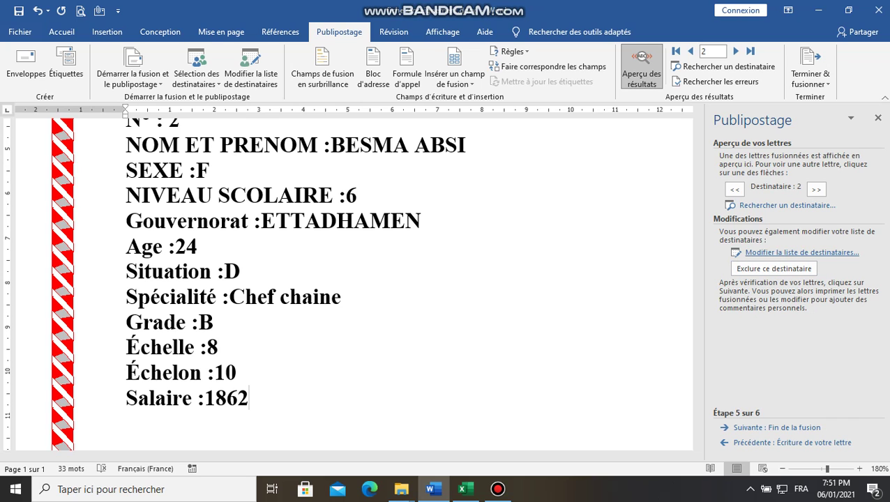
pyautogui.click(801, 253)
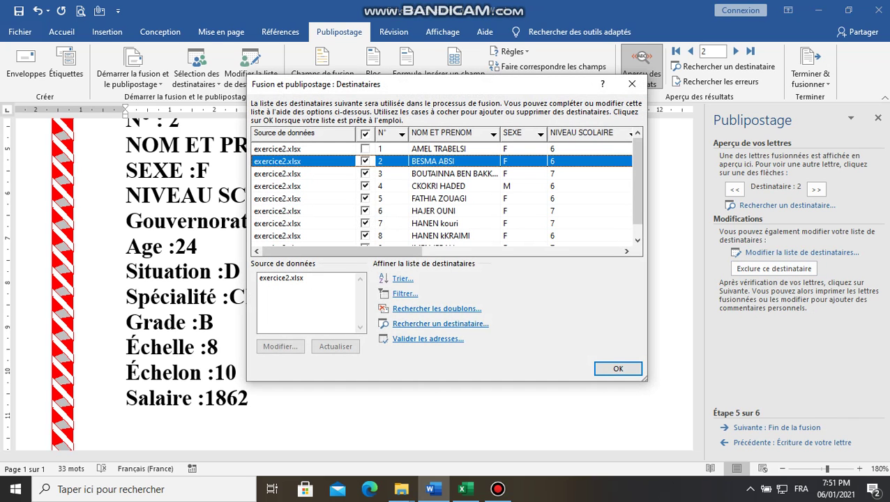
pyautogui.click(365, 149)
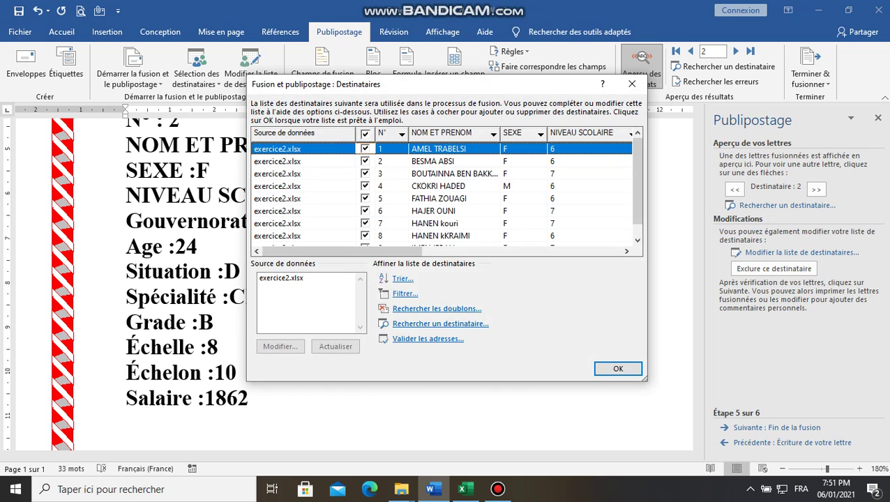
# - Sort the recipient list in ascending order by Gouvernorat and in ascending order by NIVEAU SCOLAIRE
pyautogui.moveTo(637, 183)
pyautogui.mouseDown()
pyautogui.moveTo(638, 194)
pyautogui.moveTo(638, 183)
pyautogui.mouseUp()
pyautogui.moveTo(342, 251); pyautogui.dragTo(451, 251)
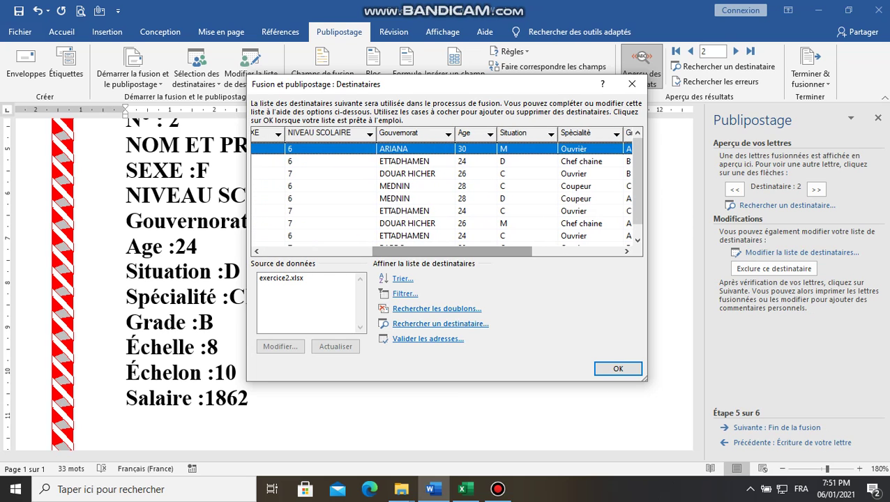
pyautogui.click(447, 133)
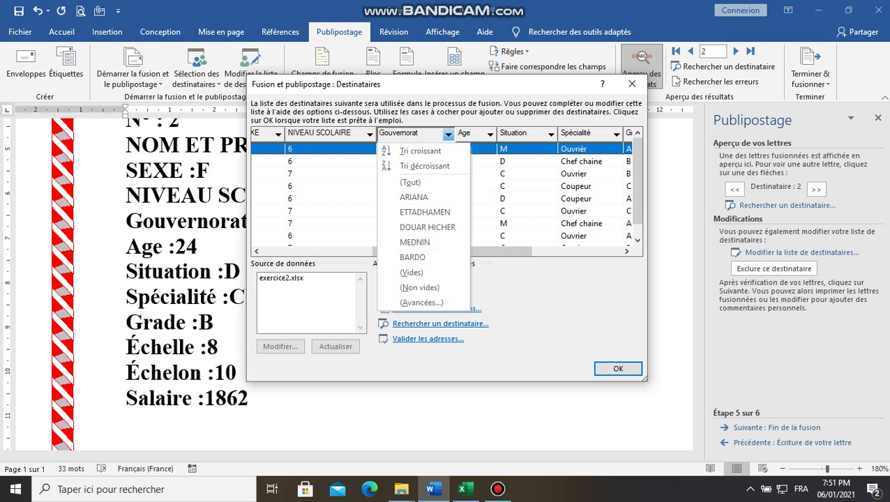
pyautogui.click(420, 151)
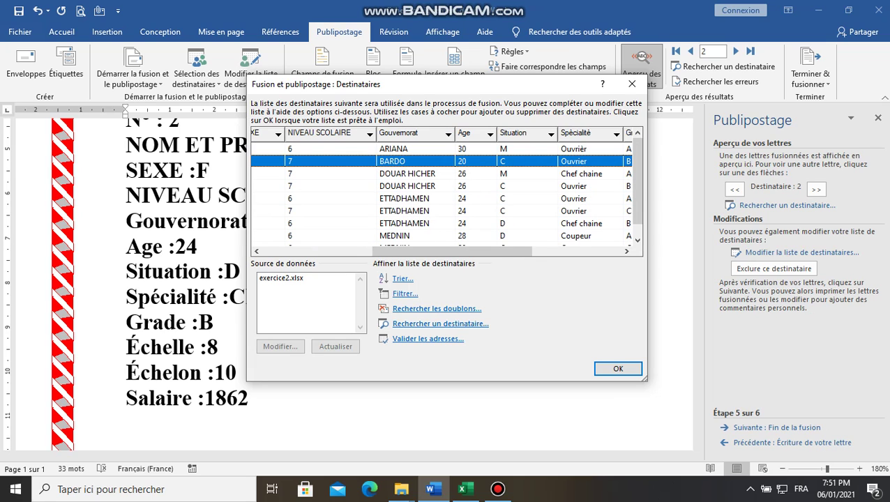
pyautogui.click(369, 133)
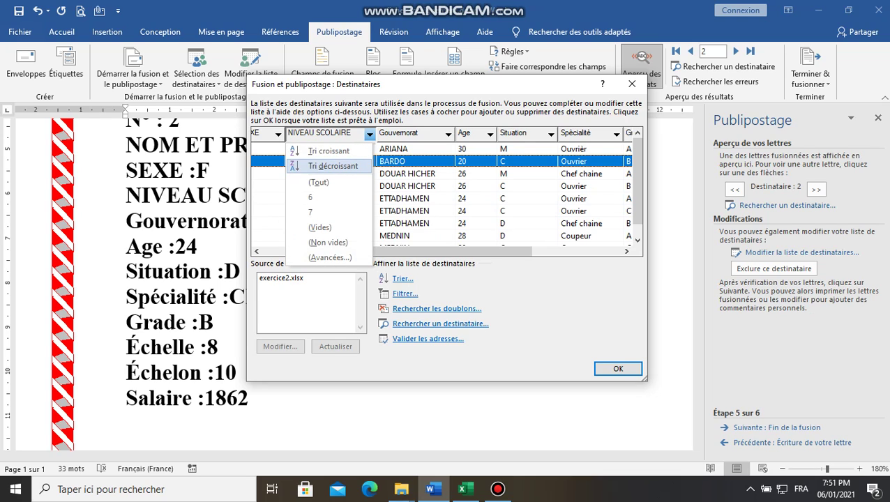
pyautogui.click(328, 151)
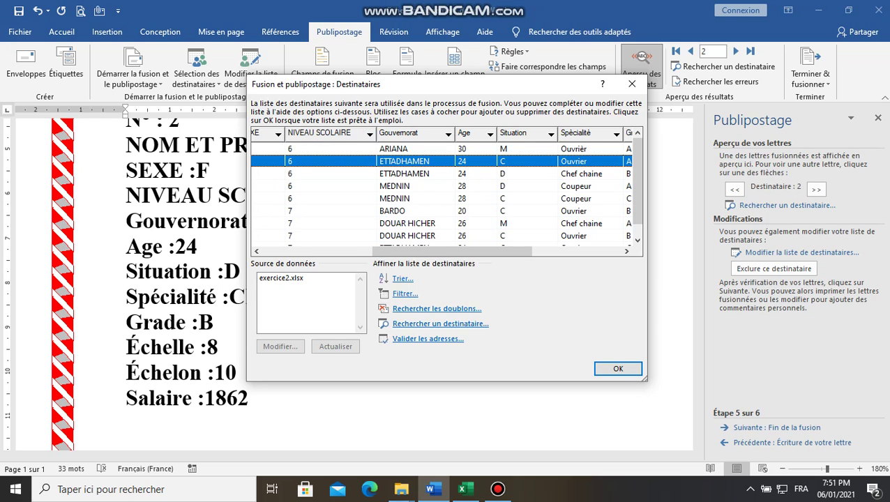
# - Filter the recipient list to records whose Gouvernorat is equal to "ariana"
pyautogui.click(404, 294)
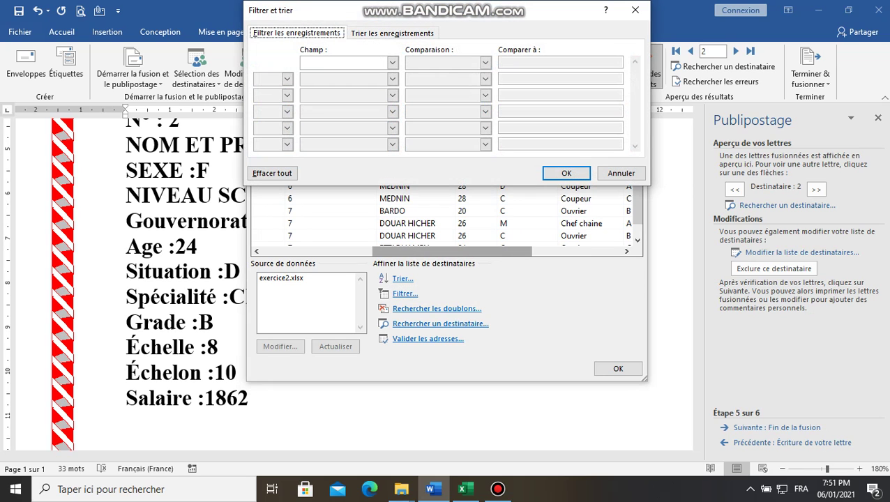
pyautogui.click(392, 62)
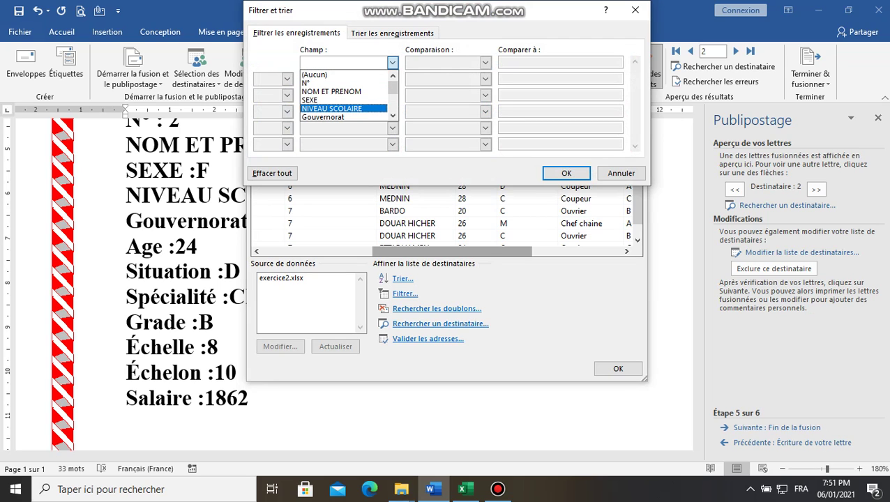
pyautogui.click(324, 118)
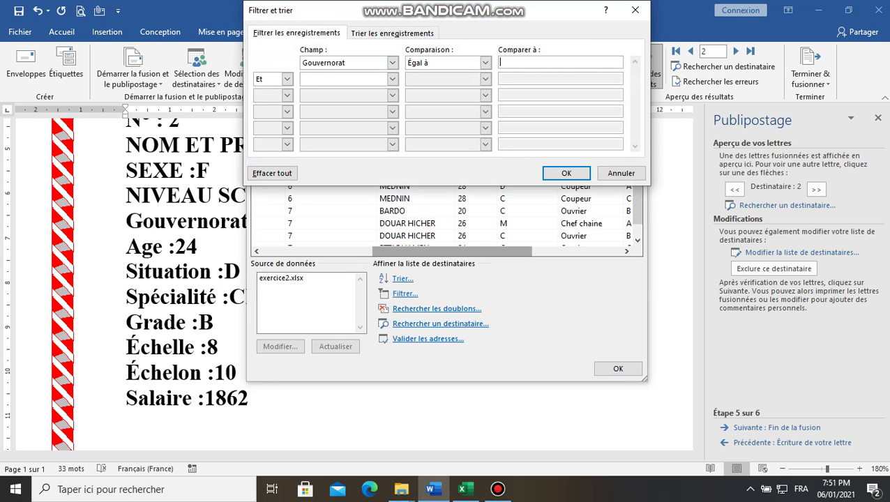
pyautogui.write('ariana')
pyautogui.click(566, 173)
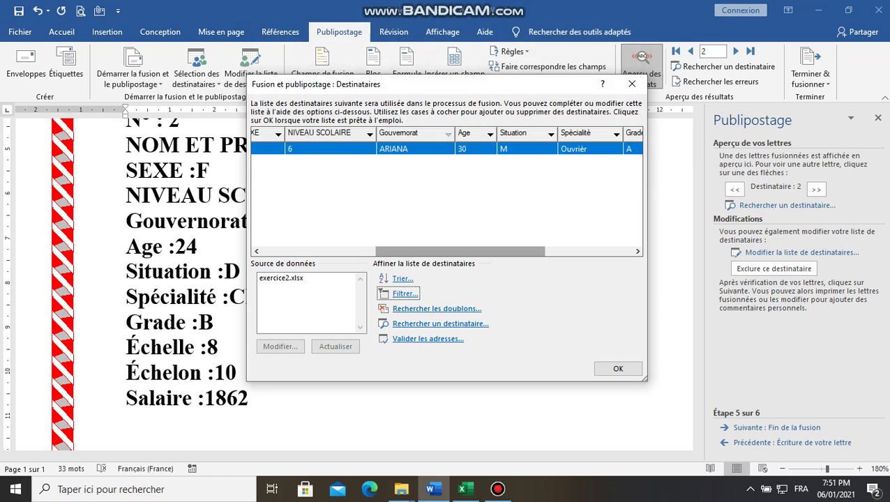
# - Clear all filter criteria from the recipient list and accept the recipients
pyautogui.press('Return')
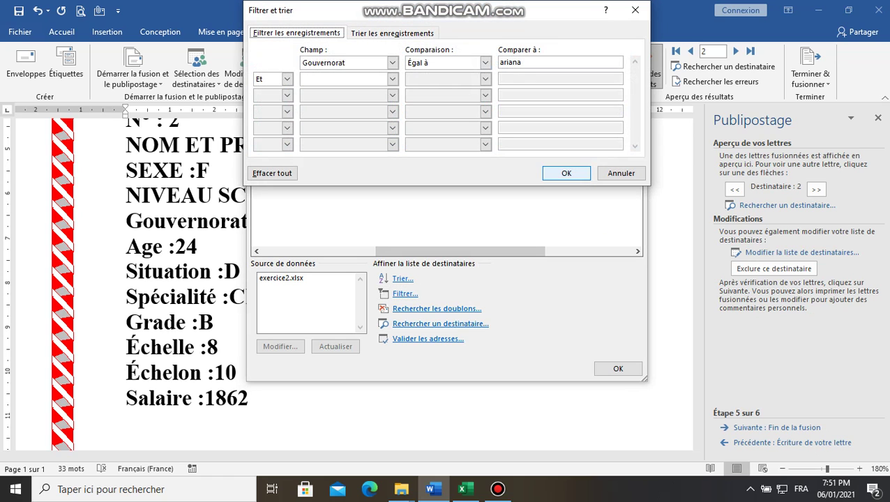
pyautogui.click(392, 62)
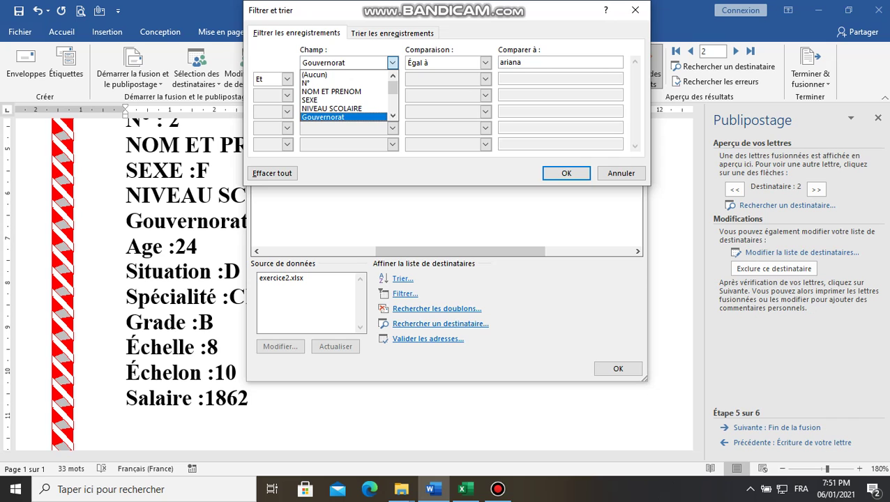
pyautogui.click(392, 62)
pyautogui.click(272, 173)
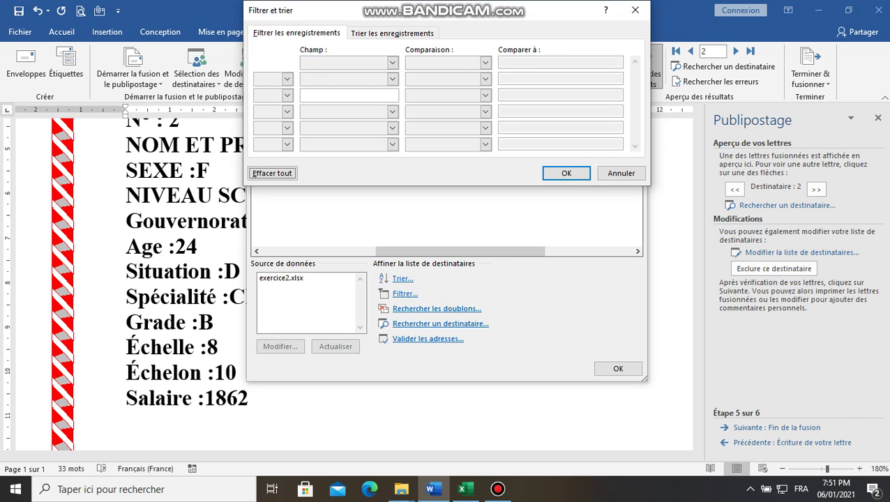
pyautogui.click(566, 173)
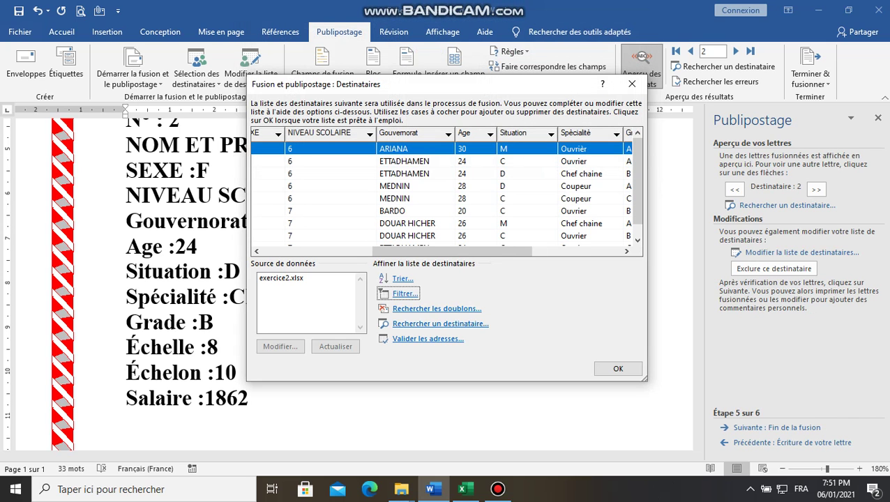
pyautogui.click(618, 369)
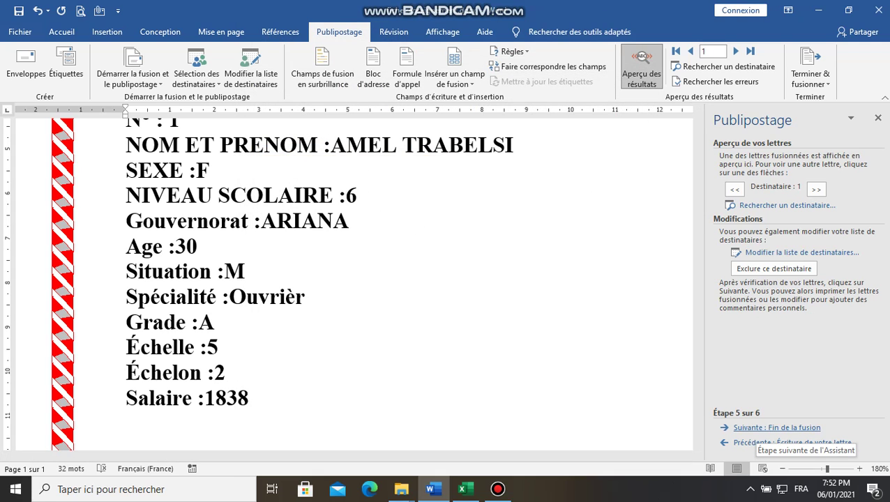
# - Advance to the end of the merge and merge all records into a new document of individual letters
pyautogui.click(768, 428)
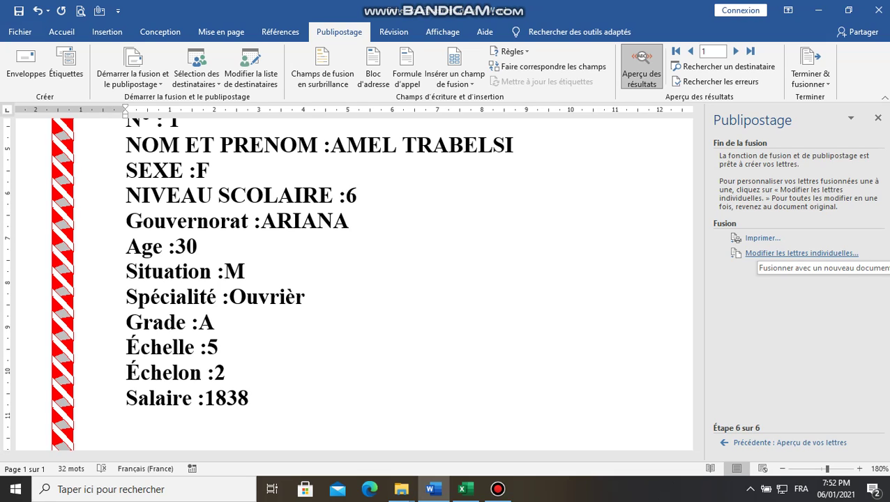
pyautogui.click(801, 253)
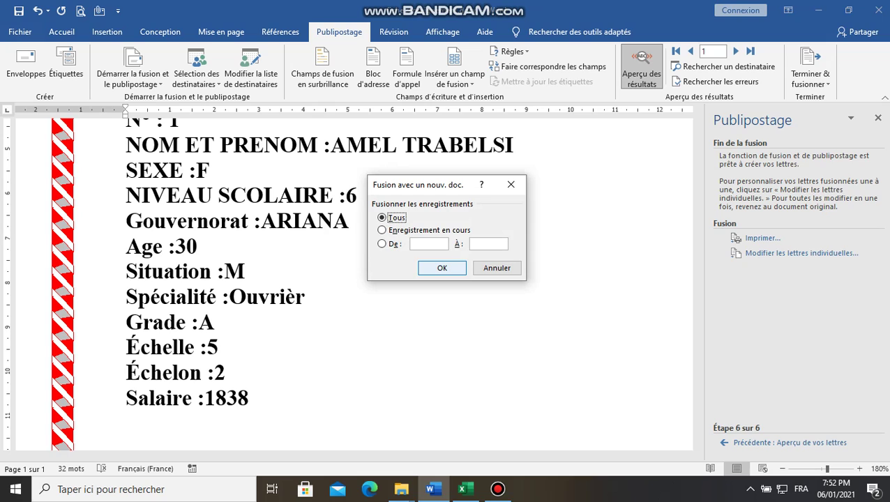
pyautogui.click(443, 268)
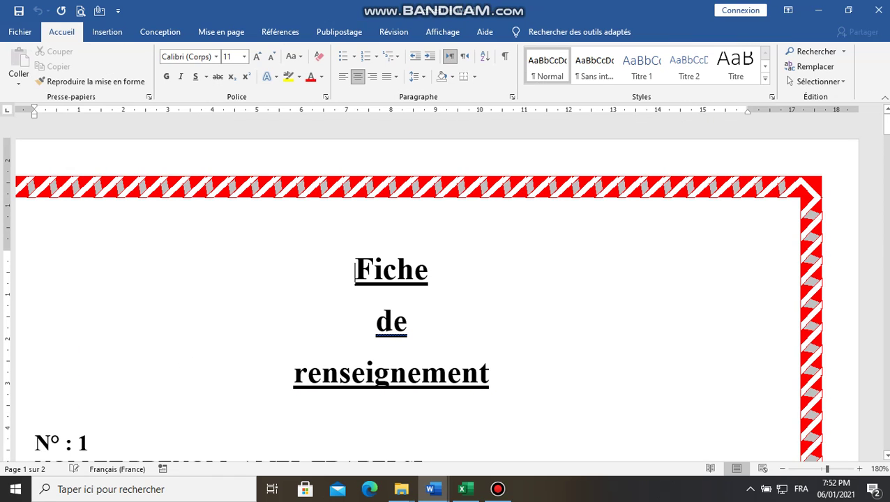
# - Compare the merged letters document with the main document fiche renseignement.docx, ending on the main document
pyautogui.moveTo(432, 489)
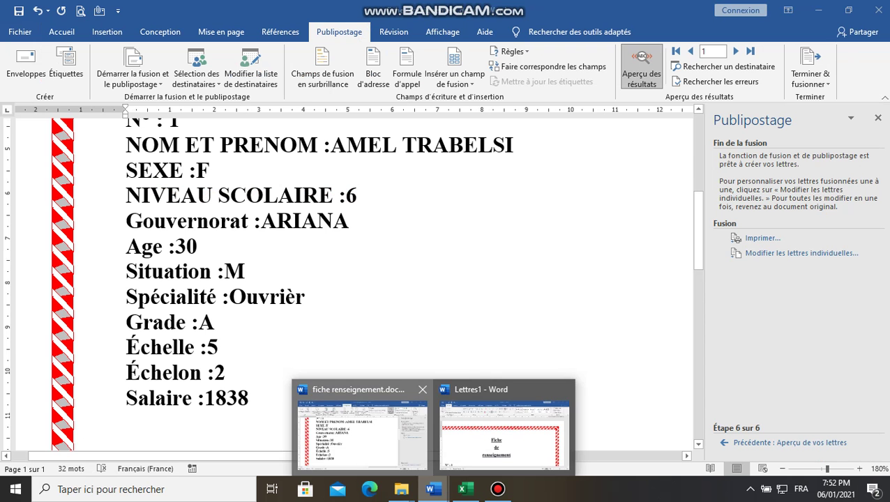
pyautogui.click(362, 433)
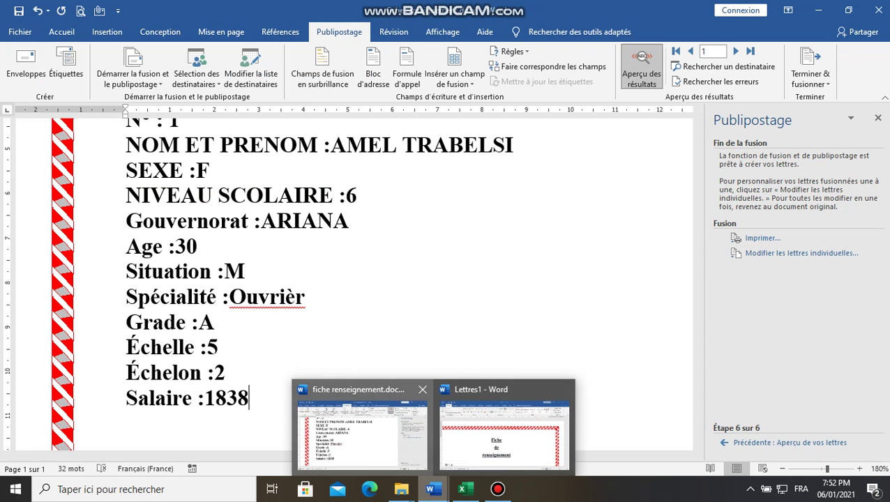
pyautogui.click(215, 322)
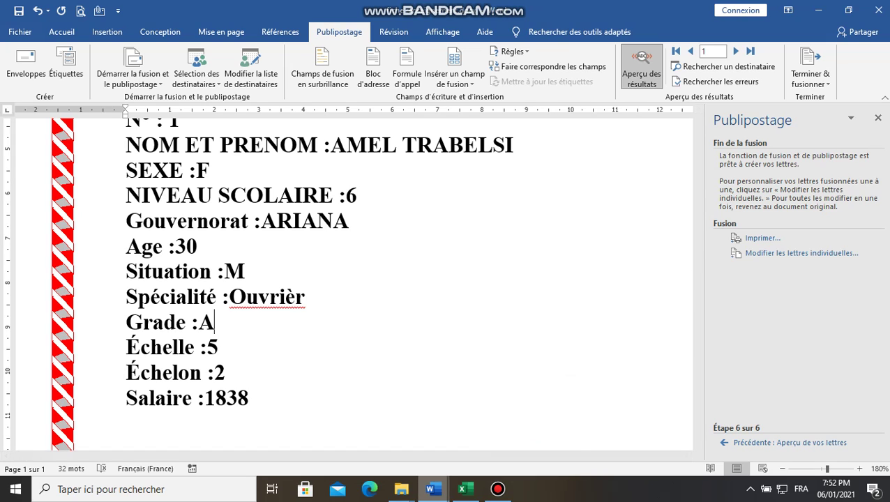
pyautogui.click(433, 489)
pyautogui.click(504, 433)
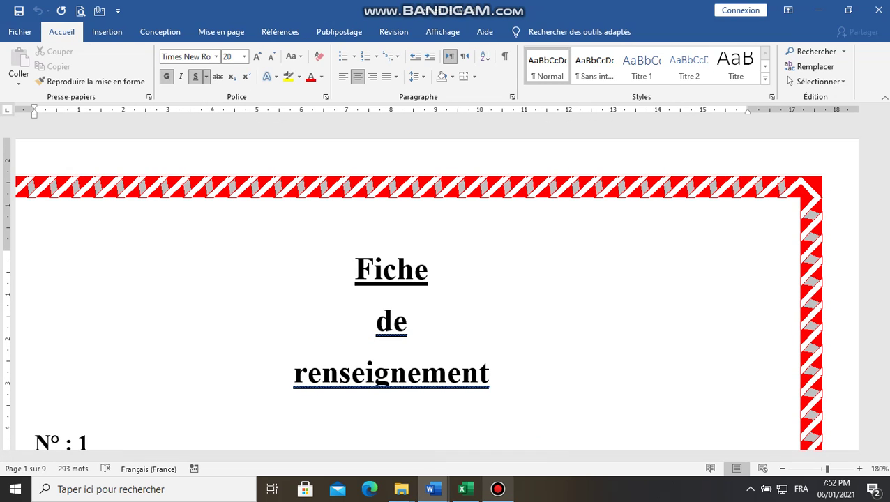
pyautogui.click(433, 489)
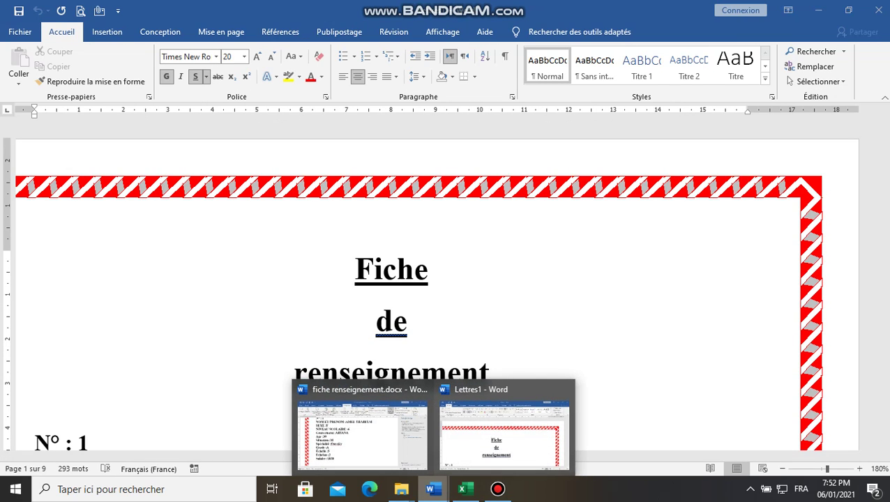
pyautogui.click(362, 432)
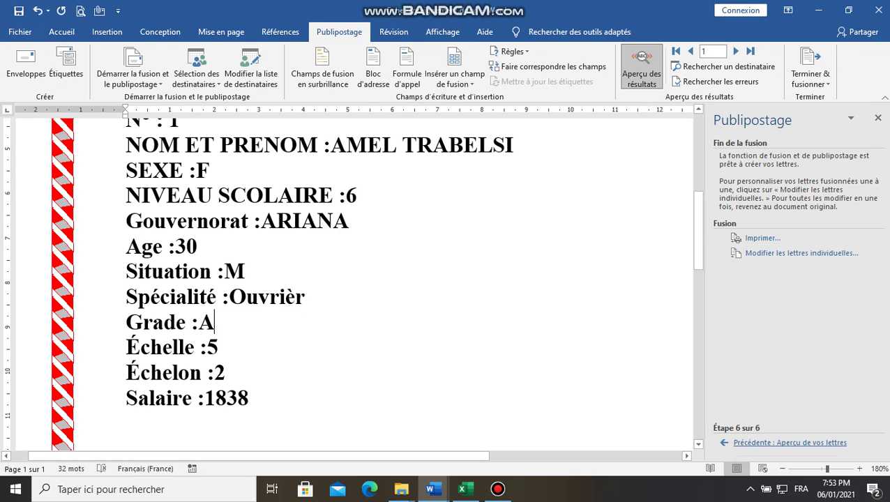
# - Go back to the mail merge's document type selection, choose Enveloppes, and advance to the base document selection
pyautogui.click(789, 443)
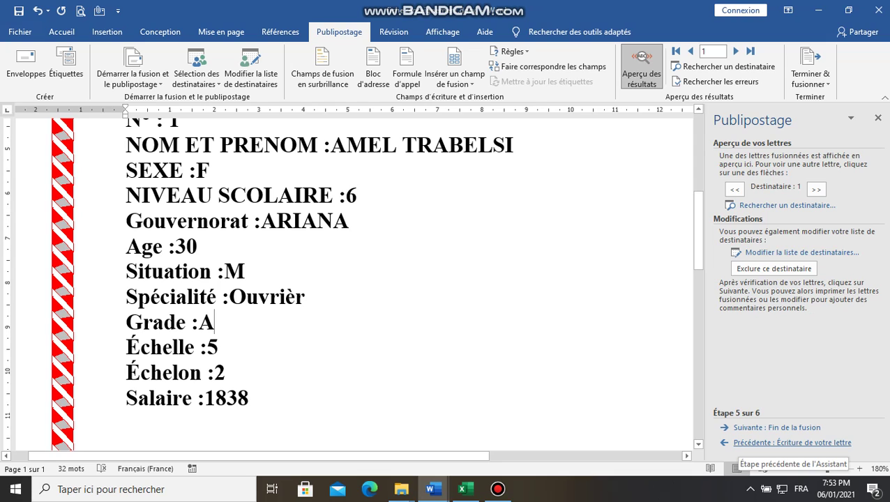
pyautogui.click(777, 427)
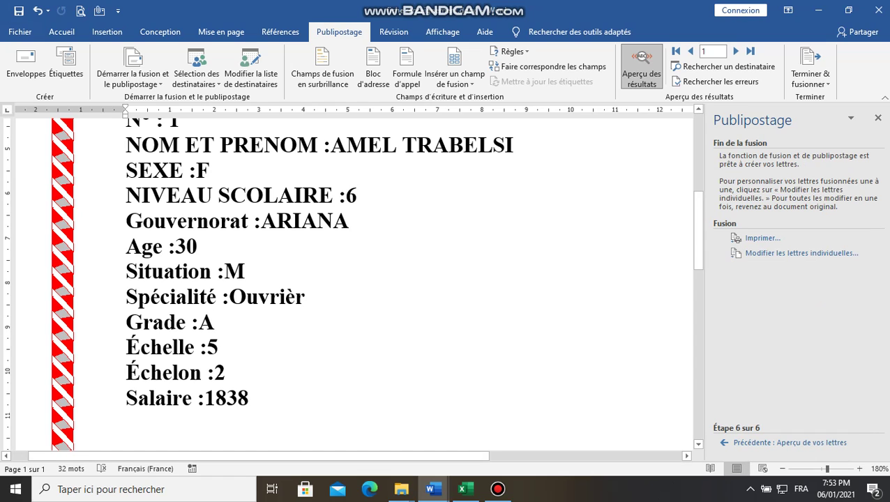
pyautogui.click(788, 442)
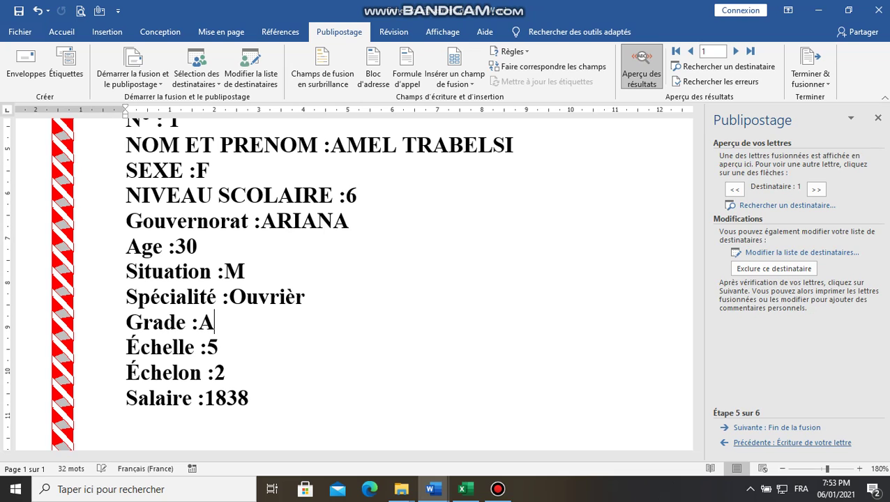
pyautogui.click(788, 443)
pyautogui.click(789, 442)
pyautogui.click(788, 442)
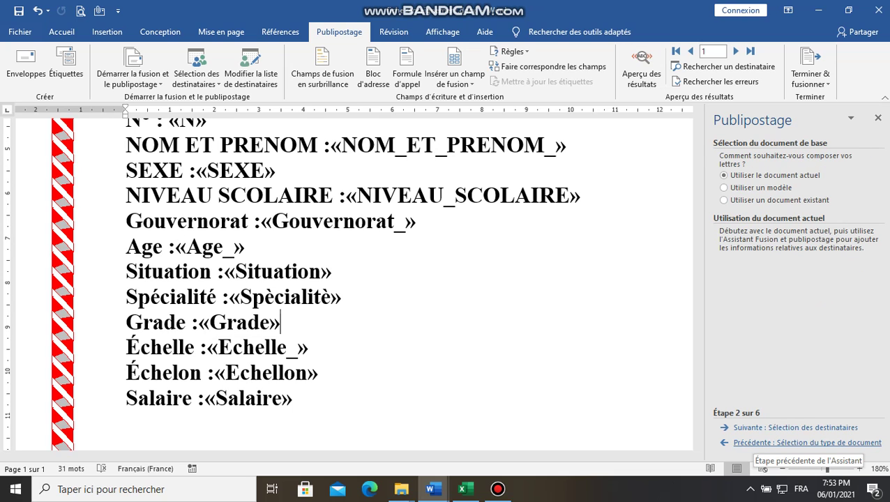
pyautogui.click(788, 442)
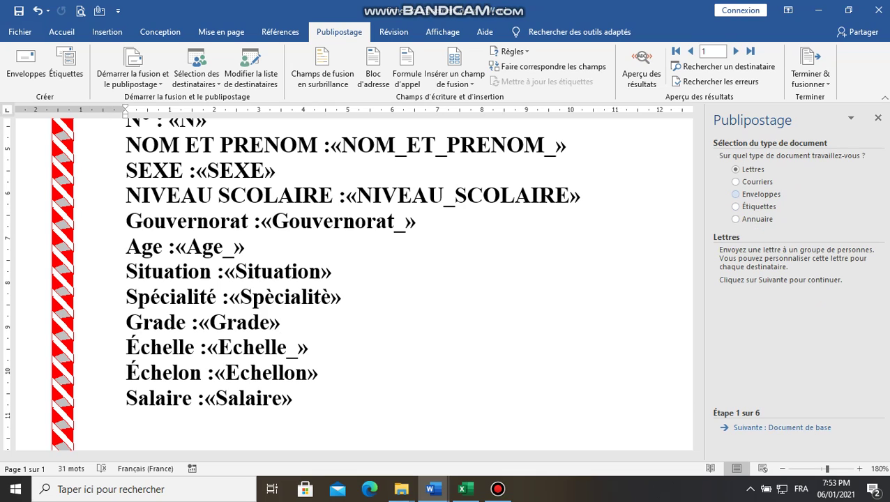
pyautogui.click(735, 194)
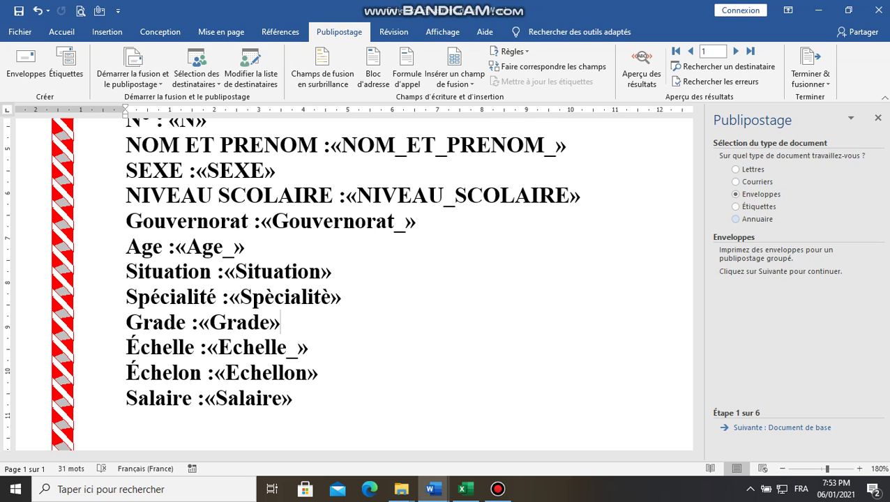
pyautogui.click(782, 428)
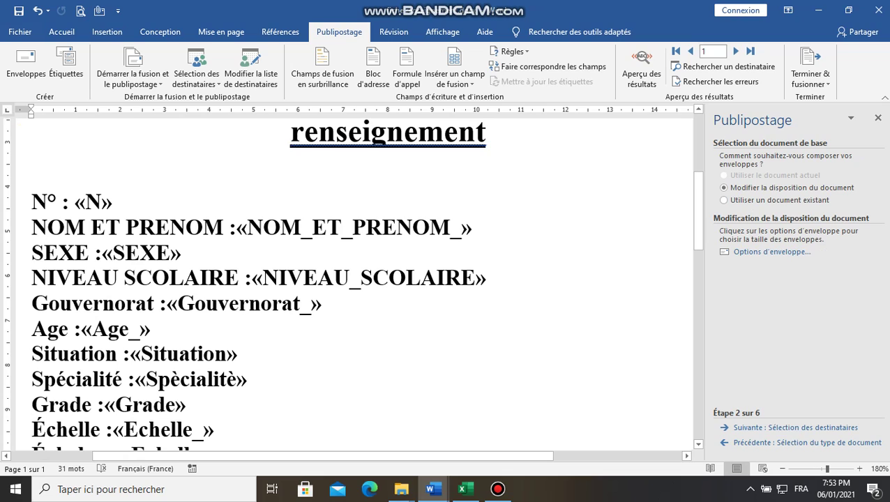